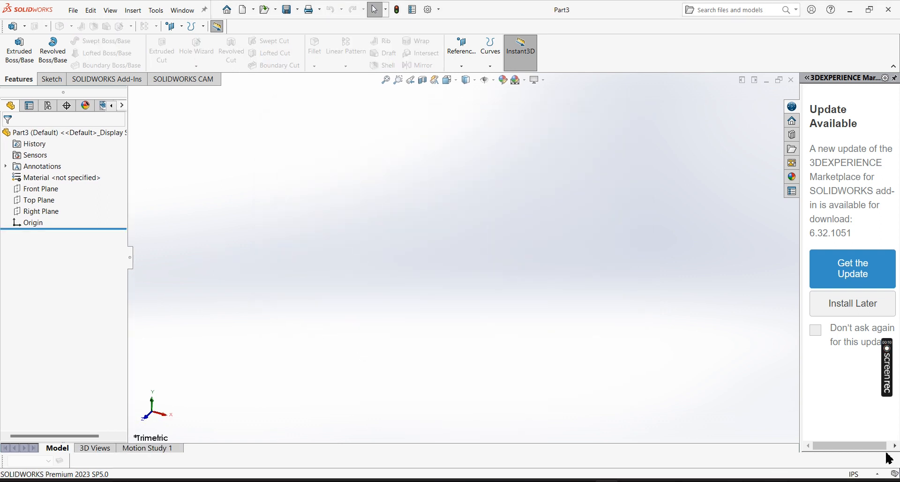
Step: Set the document units to IPS and sketch a corner rectangle from the origin on the Right Plane, about 1.73 by 2.86 in
click(858, 474)
click(823, 441)
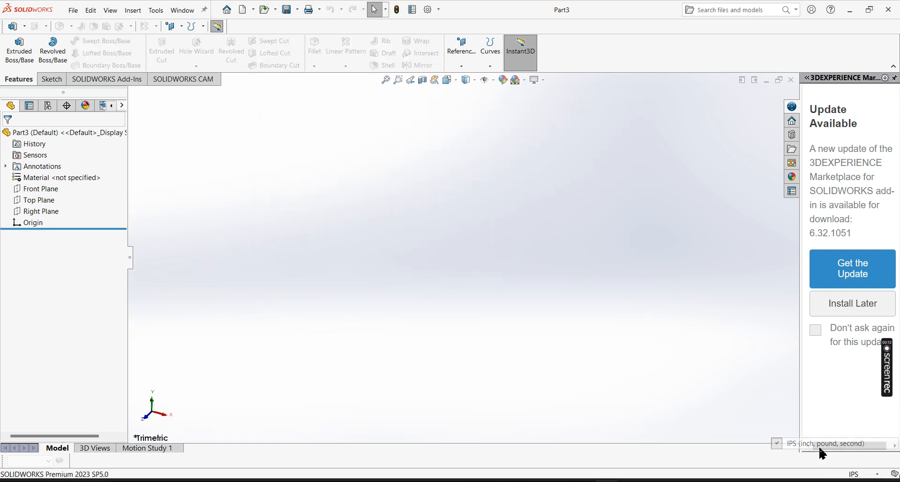
click(51, 80)
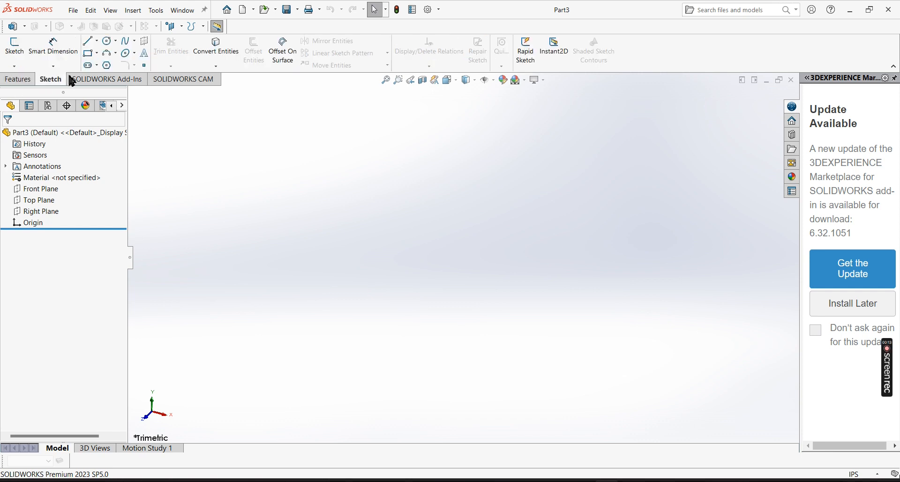
click(87, 54)
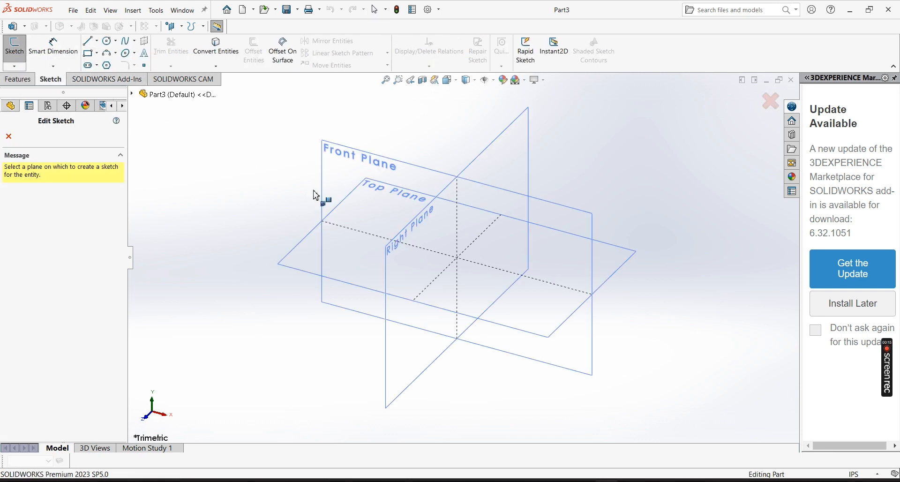
click(403, 251)
click(463, 257)
click(561, 97)
Step: Dimension the rectangle to 1.75 in wide and 3.25 in high
click(53, 47)
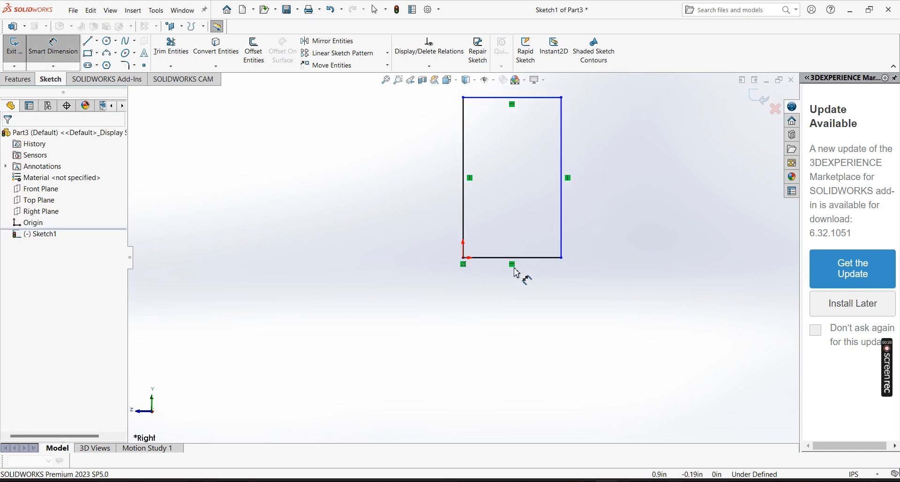
click(514, 259)
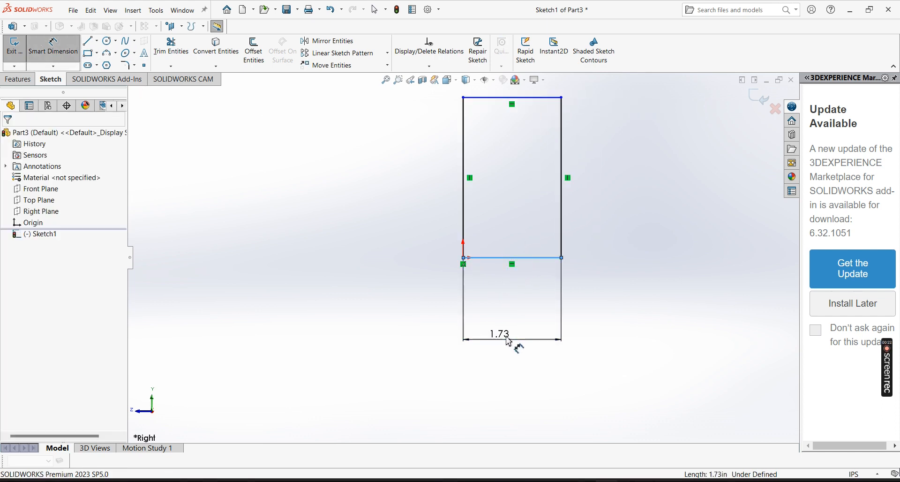
click(508, 341)
text(1.75)
key(Return)
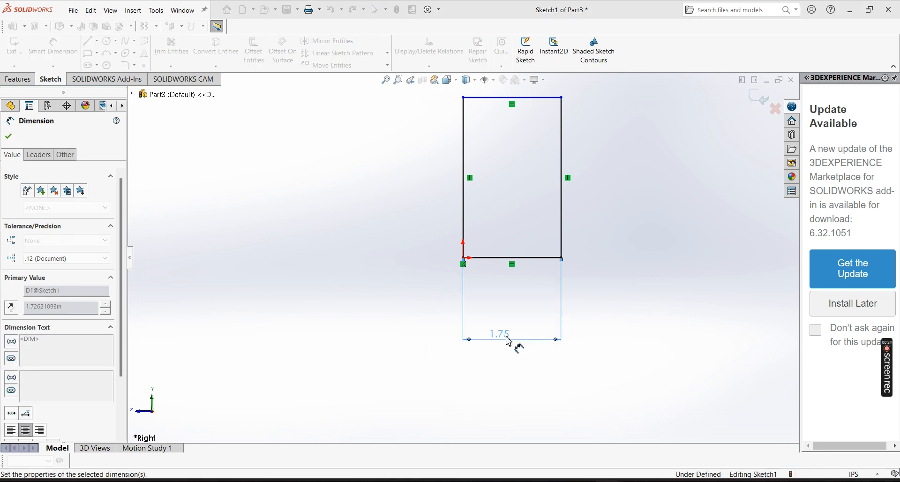
click(563, 217)
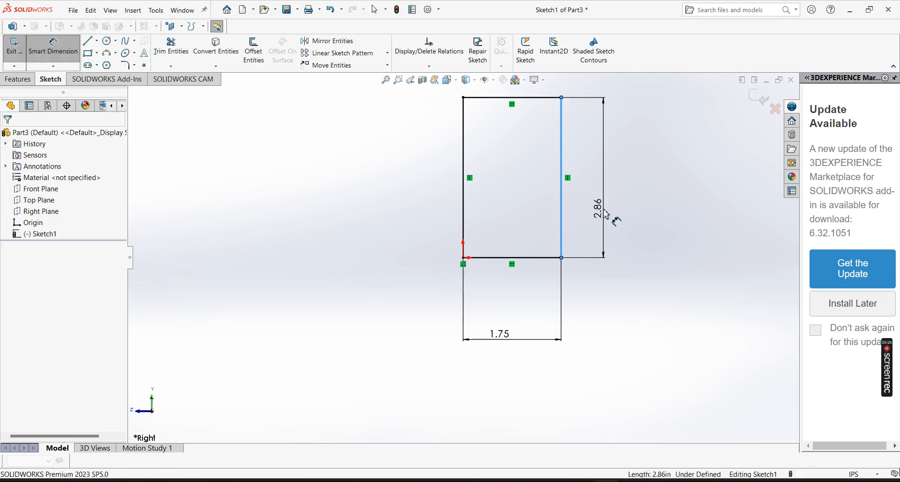
click(606, 215)
text(3.25)
key(Return)
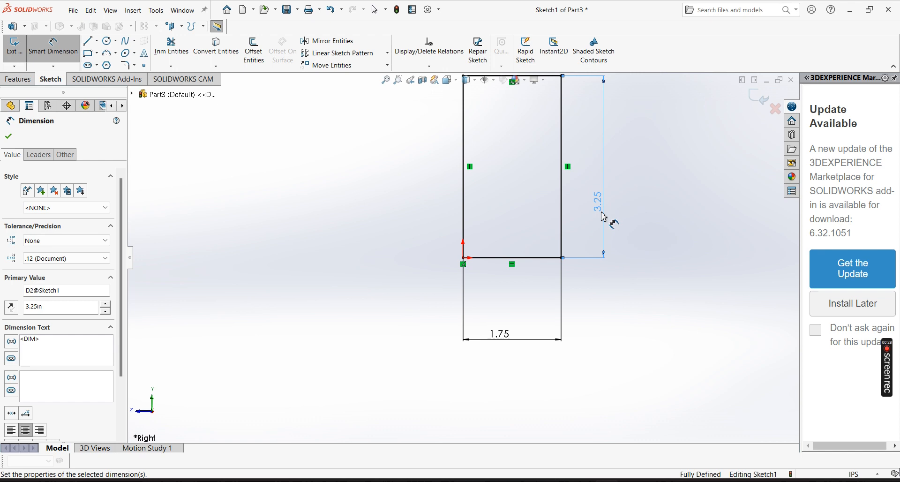
Step: Sketch a circle centred on the midpoint of the rectangle's bottom edge and passing through its bottom corners
scroll(587, 209, up, 1)
scroll(567, 114, down, 1)
scroll(567, 114, down, 1)
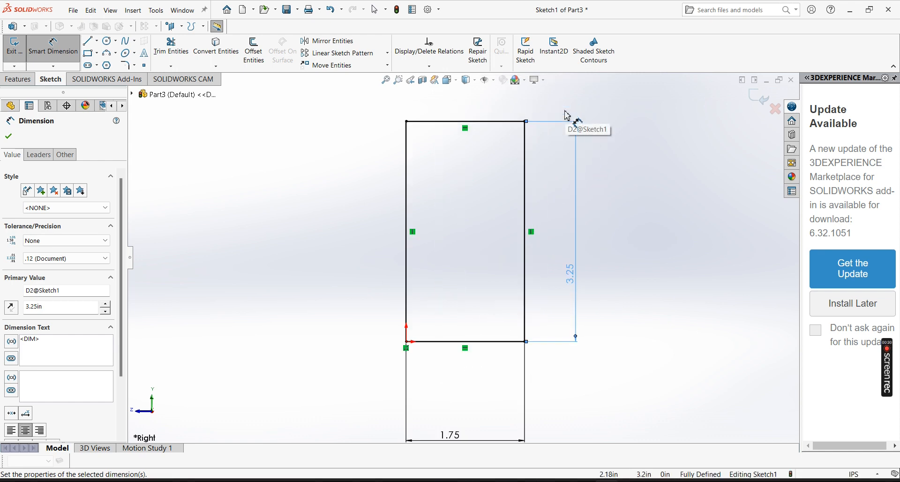
click(107, 41)
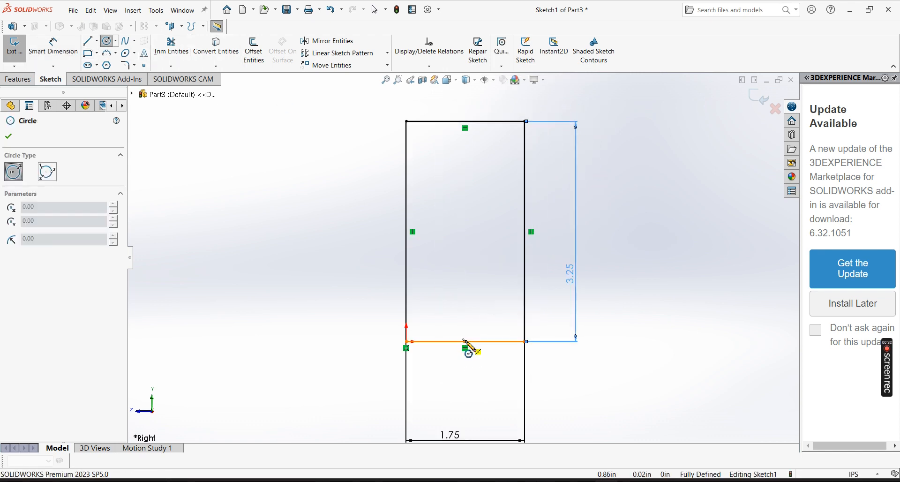
click(465, 342)
click(406, 342)
right_click(332, 274)
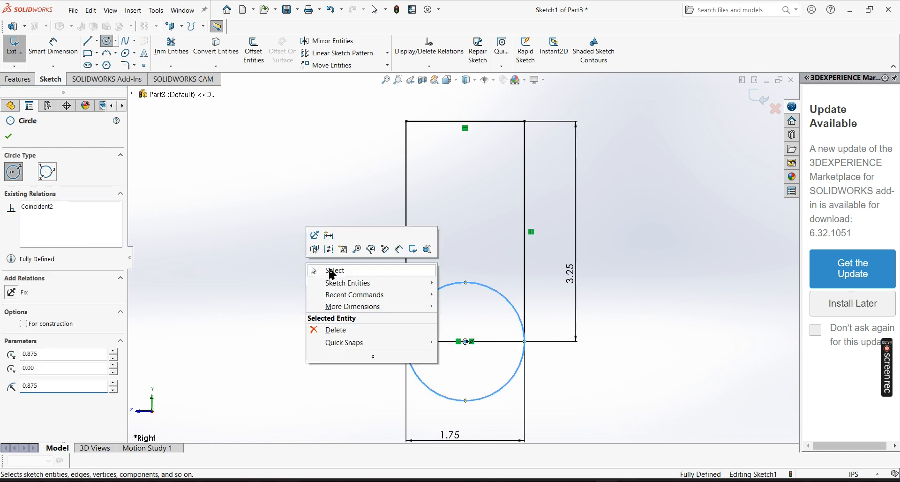
click(330, 269)
Step: Trim the circle's upper half and the rectangle's bottom edge to leave a profile with a rounded lower end
click(171, 46)
drag(488, 213, 484, 358)
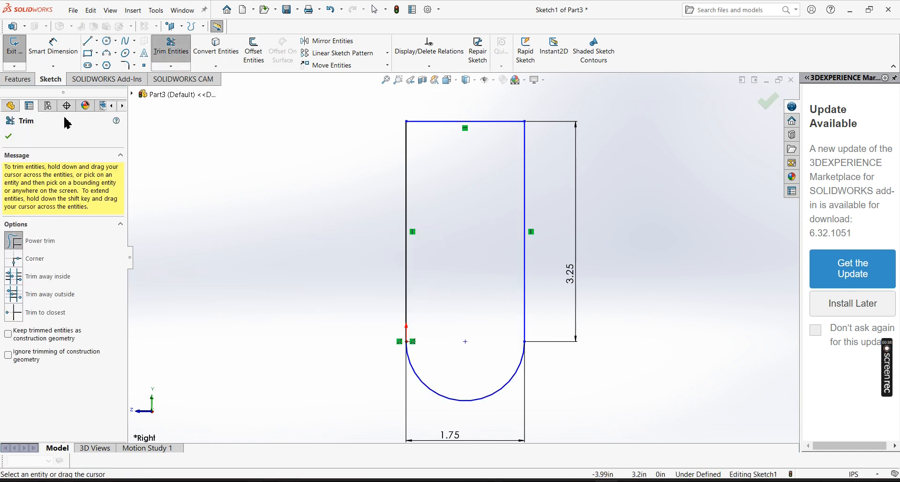
click(8, 136)
Step: Extrude the rounded profile as a blind boss 0.5 in deep
click(17, 79)
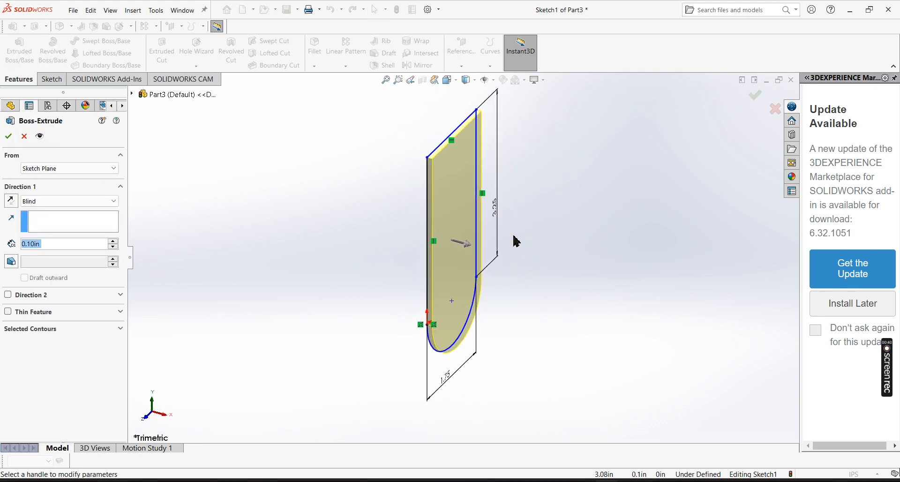
text(0.5)
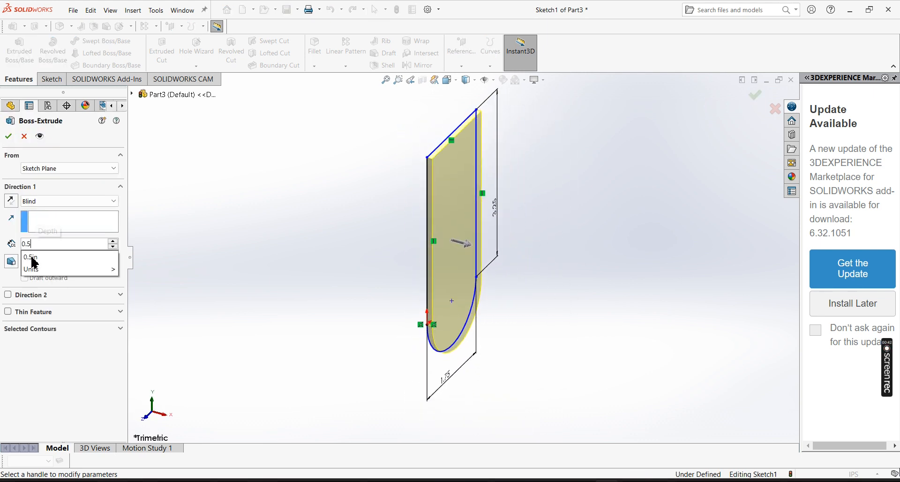
key(Return)
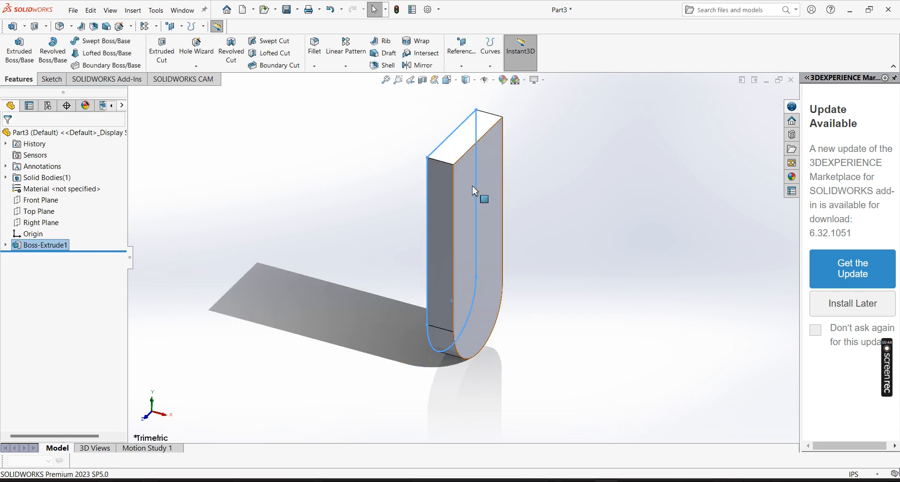
Step: Start a sketch on the plate's large flat face and draw a vertical line about 1.58 in long down from the top edge's midpoint
right_click(476, 171)
click(496, 154)
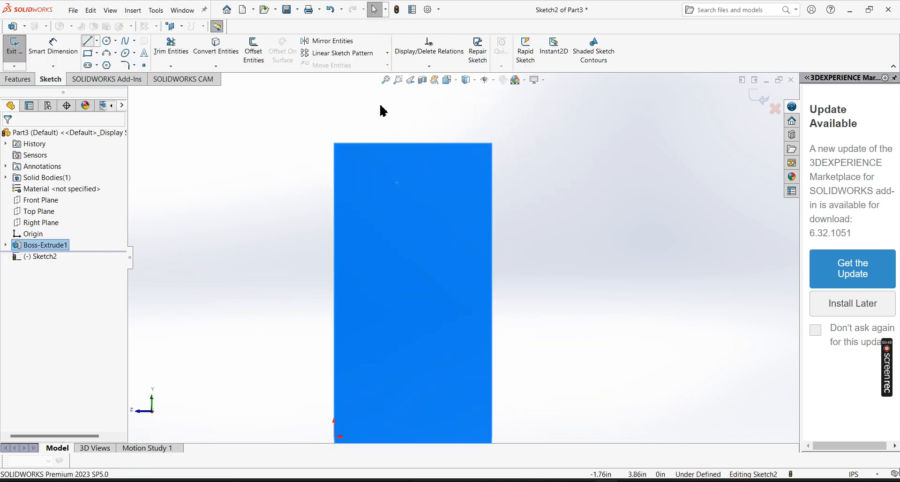
key(l)
click(412, 143)
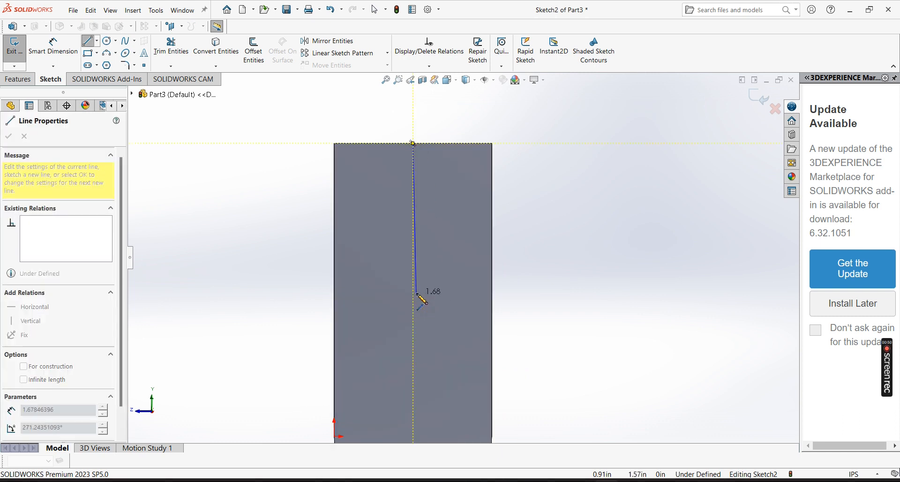
click(413, 286)
Step: Dimension the vertical centre line to a length of 1.25 in
click(53, 47)
click(413, 216)
click(535, 210)
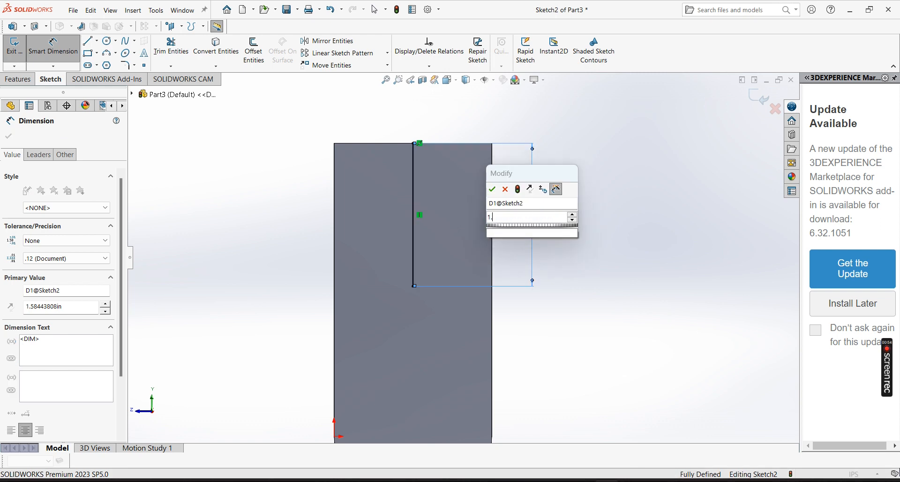
key(Return)
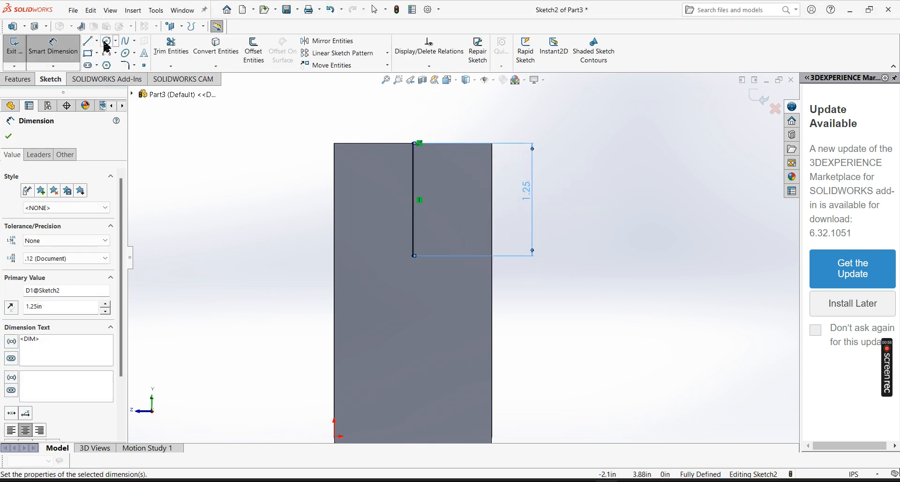
Step: Sketch a circle centred on the vertical line's lower end and set its radius to 0.5 in
click(105, 42)
click(413, 256)
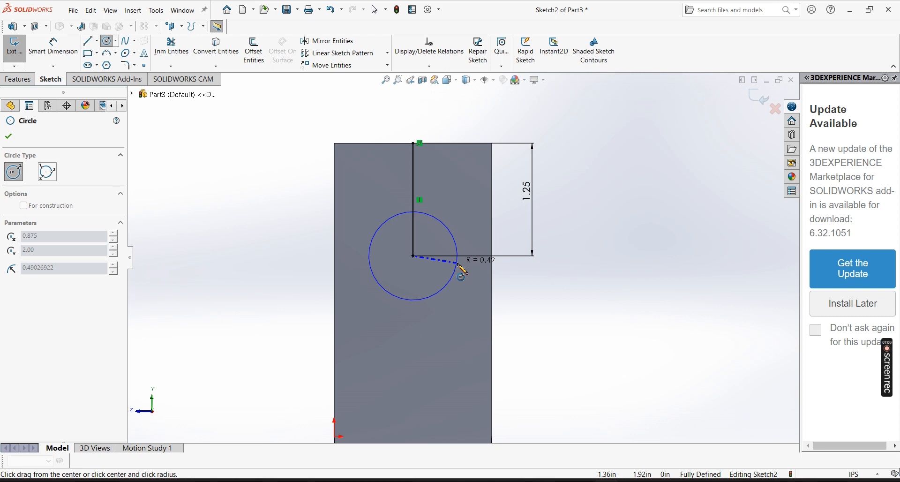
click(458, 264)
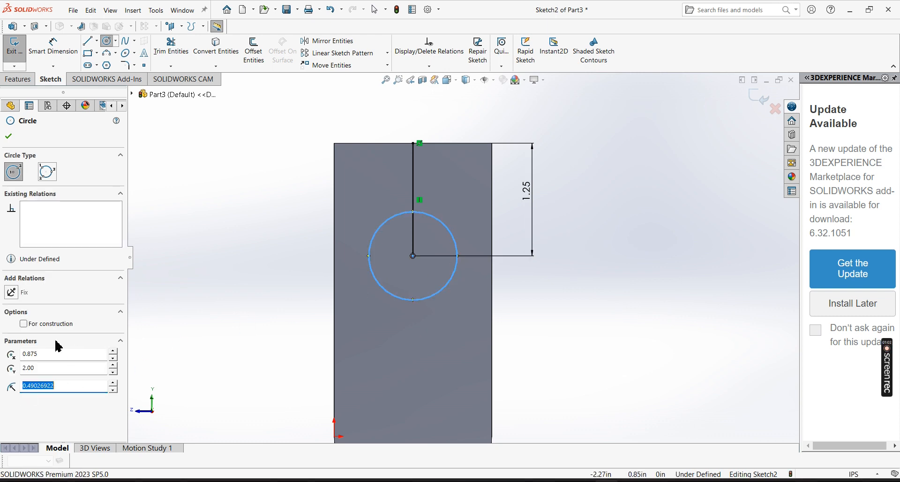
key(Return)
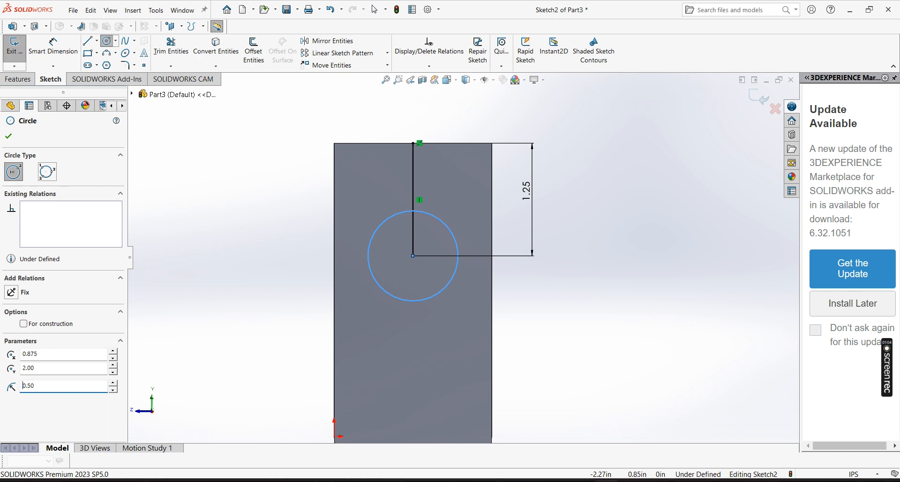
Step: Draw two vertical lines from the left and right quadrants of the circle up to the plate's top edge
key(l)
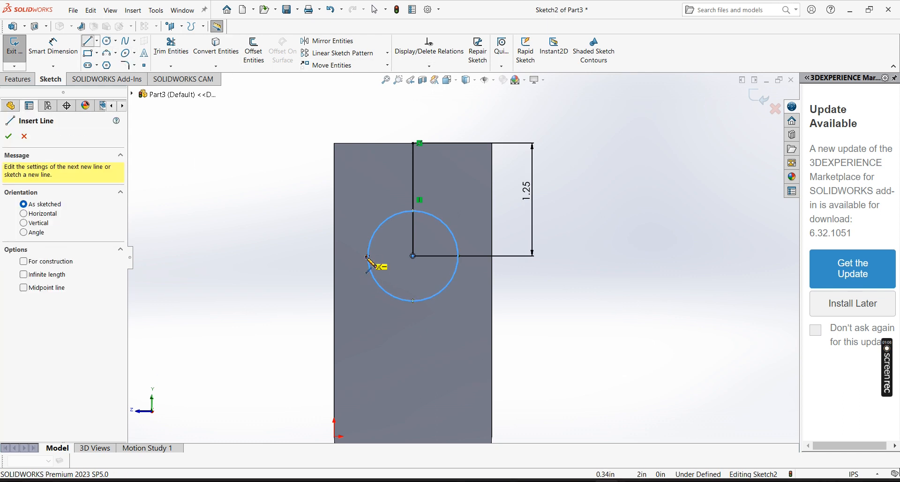
click(368, 256)
click(368, 143)
right_click(355, 101)
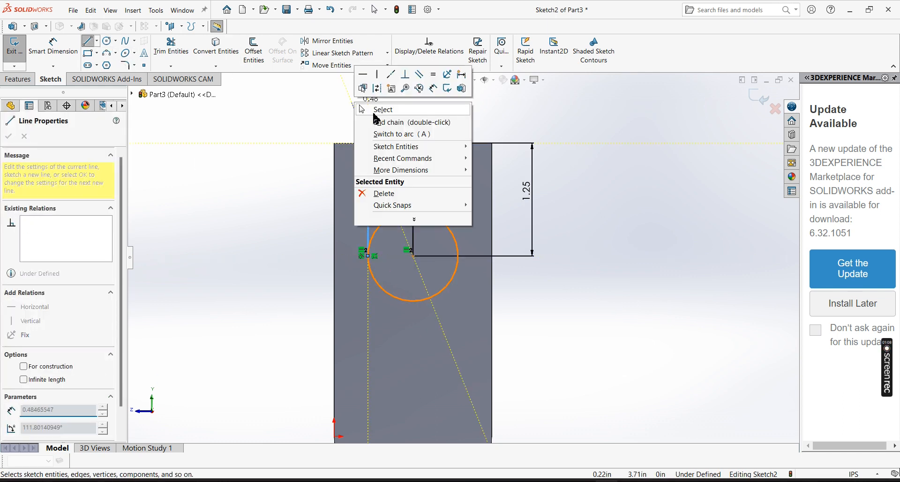
click(373, 111)
click(88, 41)
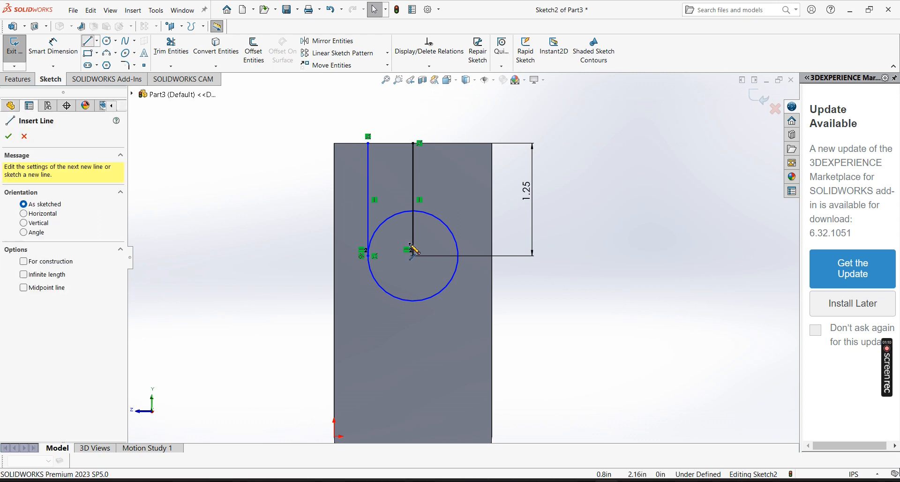
click(458, 256)
click(458, 143)
right_click(445, 112)
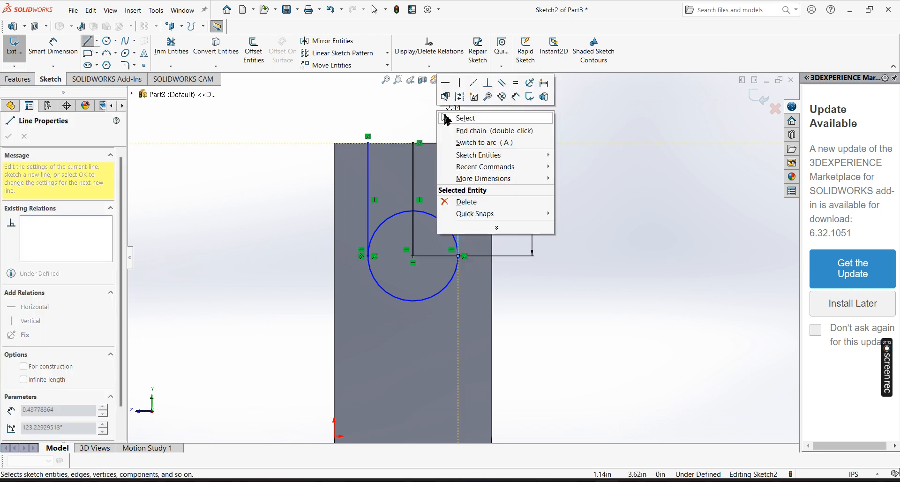
click(457, 119)
Step: Trim the centre line and the circle's upper arc to leave a U-shaped slot profile
click(171, 47)
mouse_move(415, 195)
mouse_down()
mouse_move(412, 247)
mouse_move(436, 180)
mouse_up()
click(9, 137)
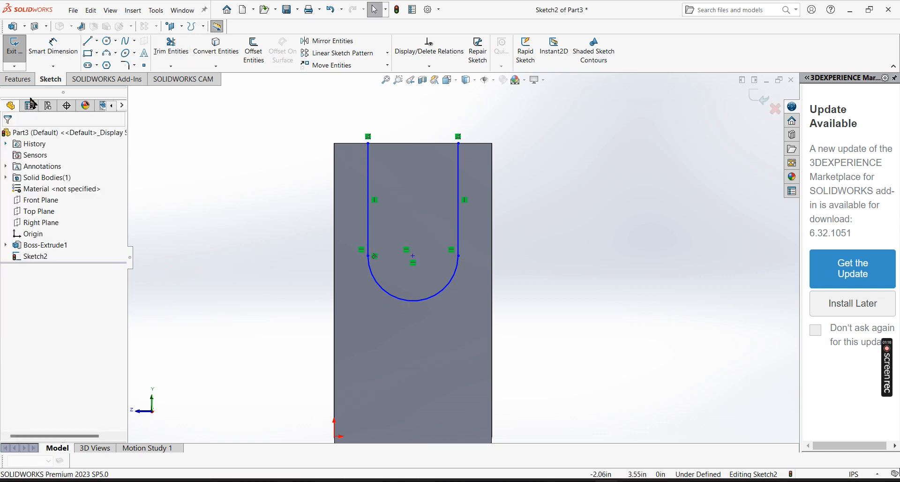
Step: Cut the U-shaped slot profile into the plate as a blind extruded cut 0.125 in deep
click(19, 79)
click(162, 50)
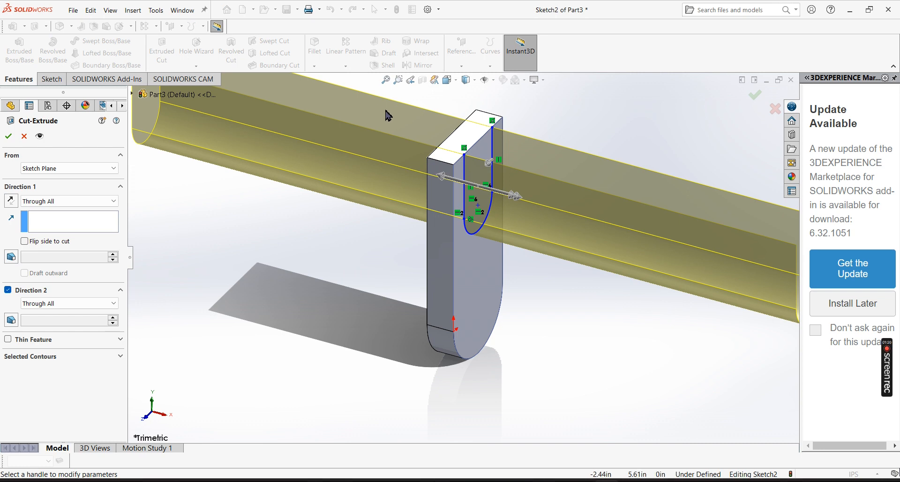
click(66, 201)
click(56, 212)
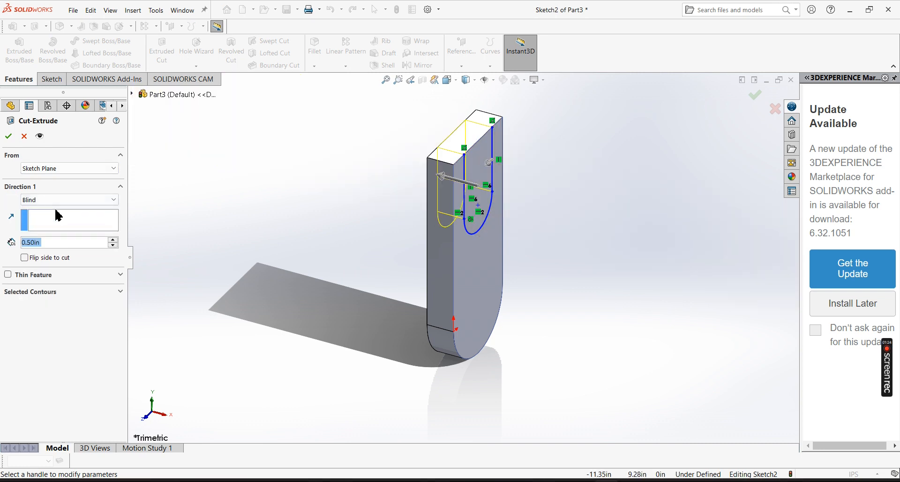
text(0.125)
key(Return)
key(Return)
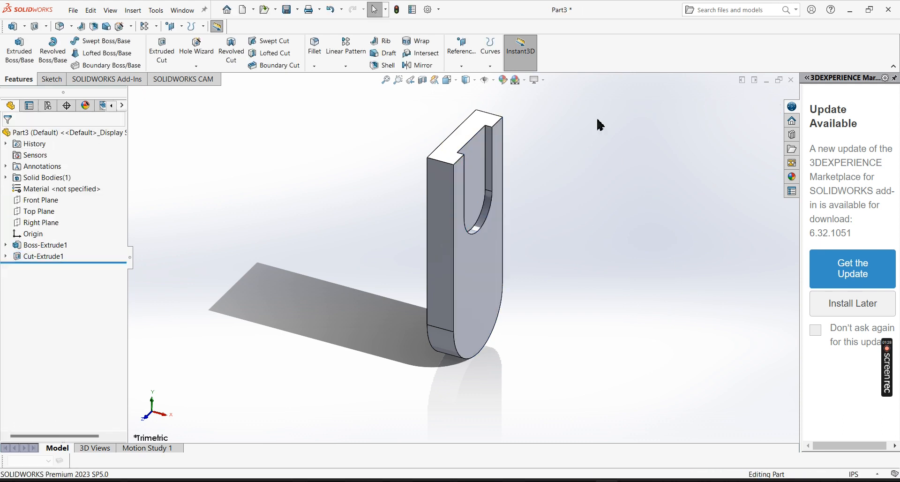
Step: On the U-shaped recess floor, sketch a circle concentric with the recess's rounded end and set its radius to 0.38 in
scroll(488, 200, down, 5)
right_click(381, 200)
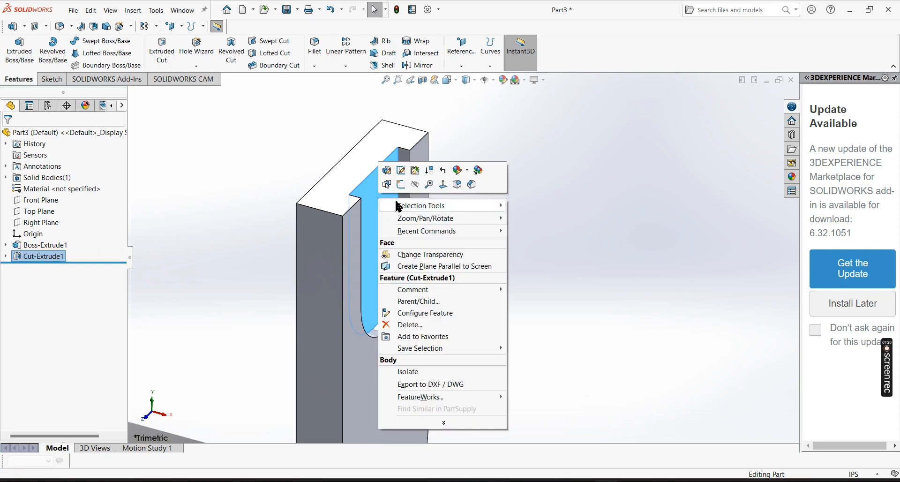
click(411, 188)
scroll(488, 94, down, 2)
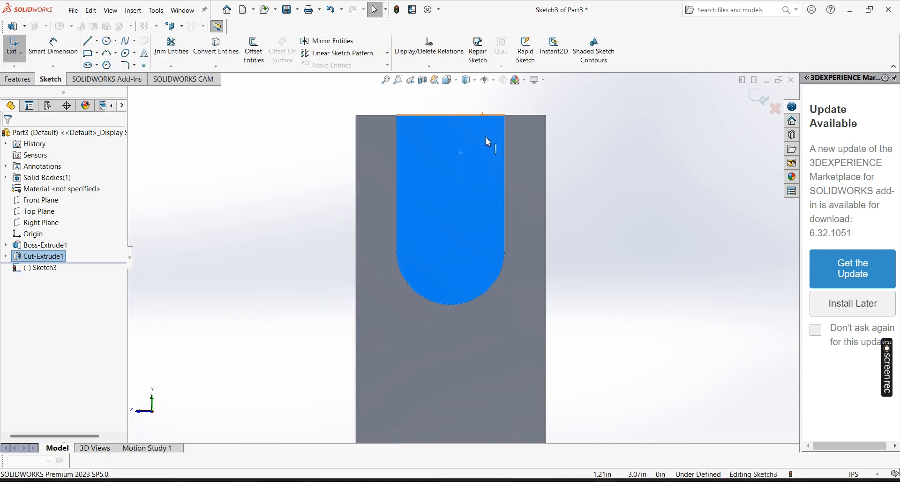
click(109, 45)
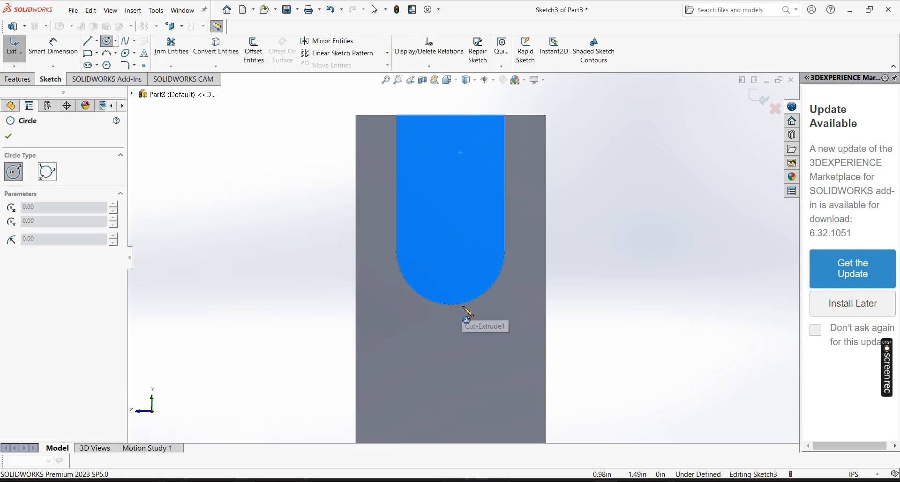
click(451, 250)
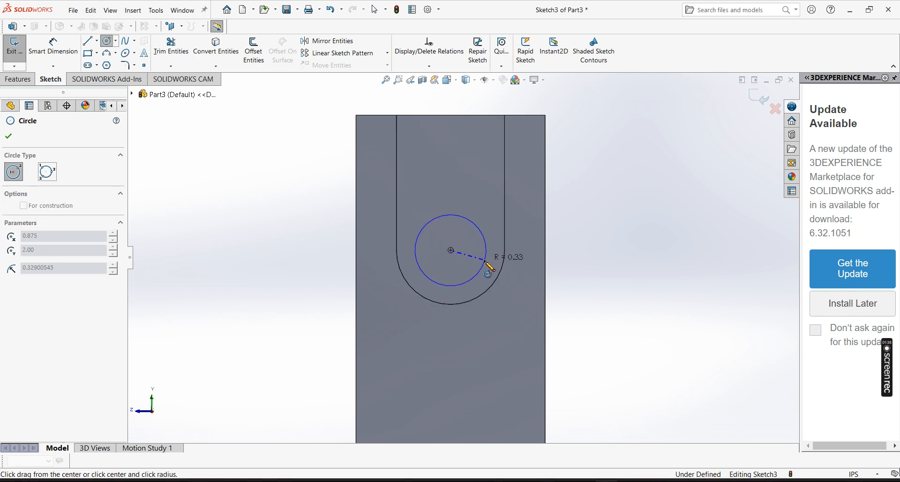
click(488, 257)
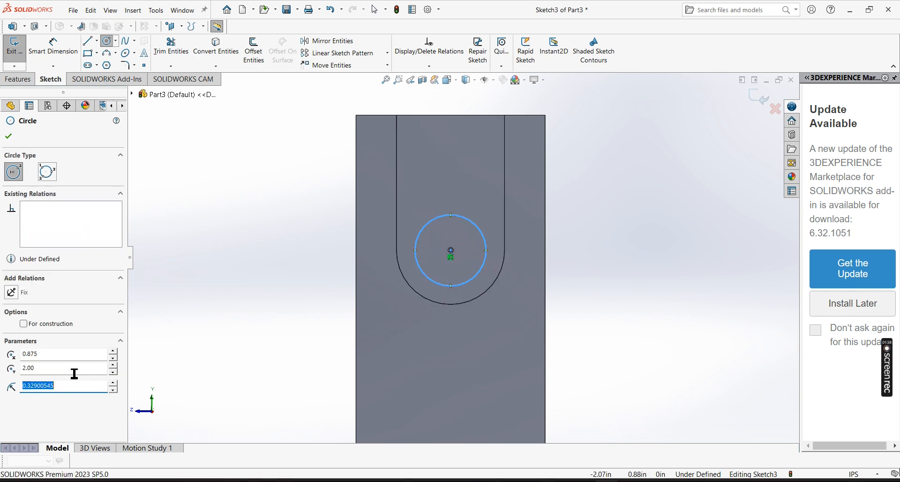
text(.38)
key(Return)
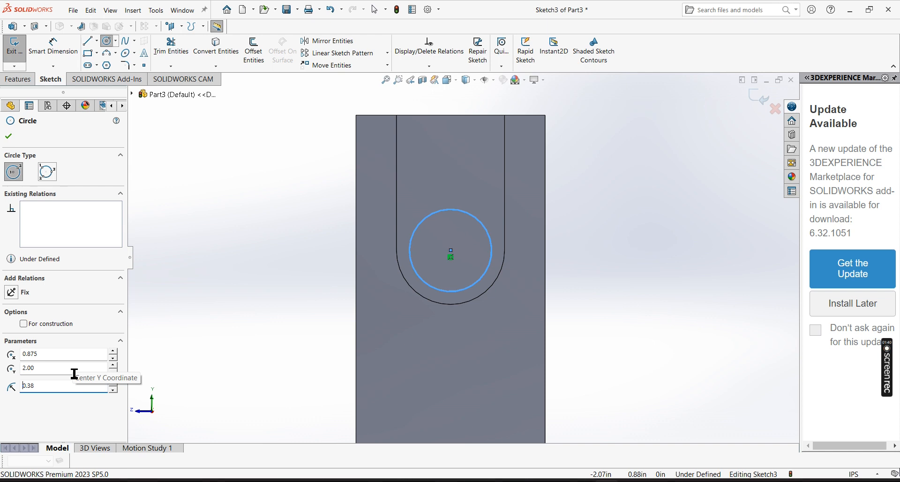
Step: Draw vertical lines from both side quadrants of the 0.38 in circle to the plate's top edge and trim the circle's upper arc
click(88, 41)
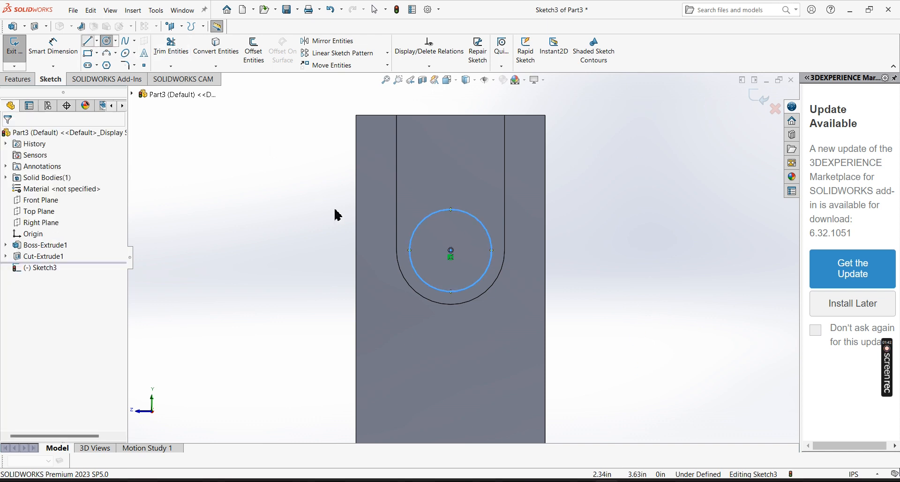
click(410, 251)
click(410, 115)
right_click(251, 137)
click(274, 138)
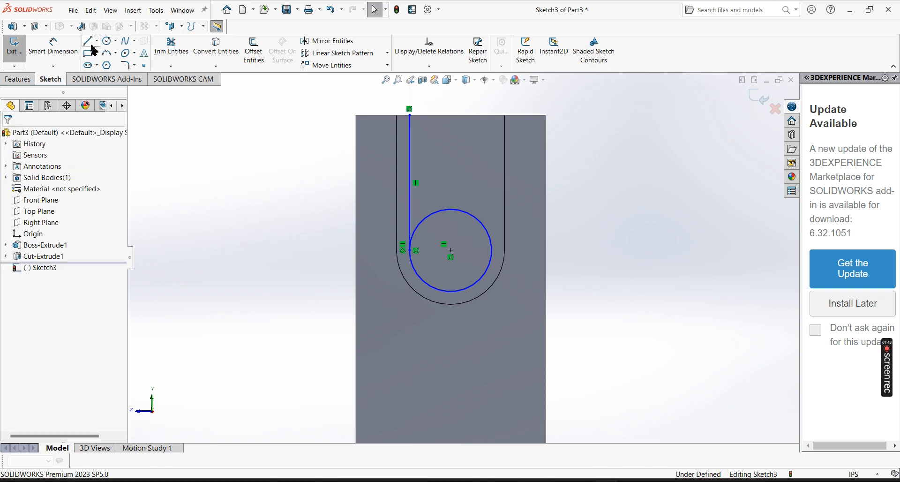
click(88, 41)
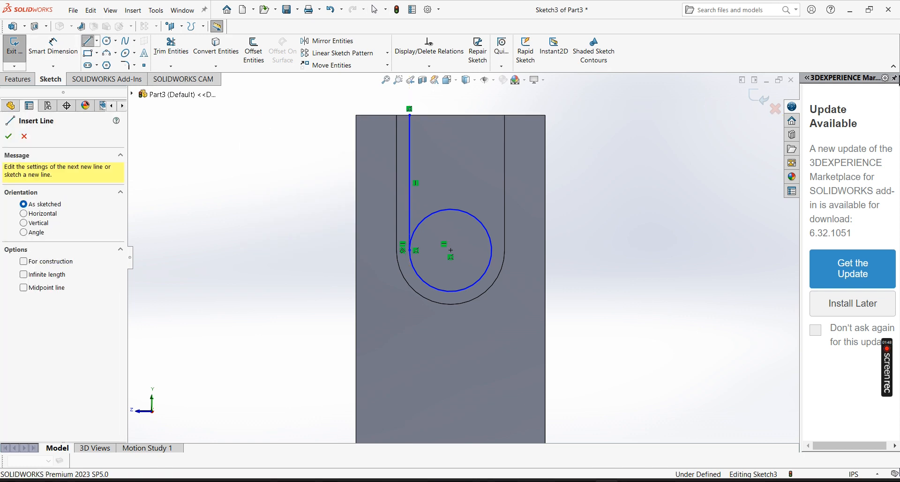
click(491, 250)
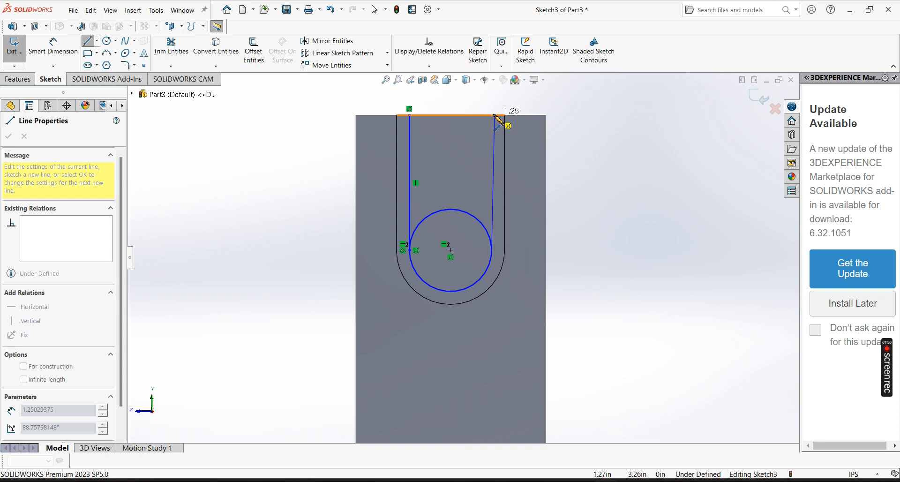
click(492, 115)
right_click(555, 102)
click(564, 113)
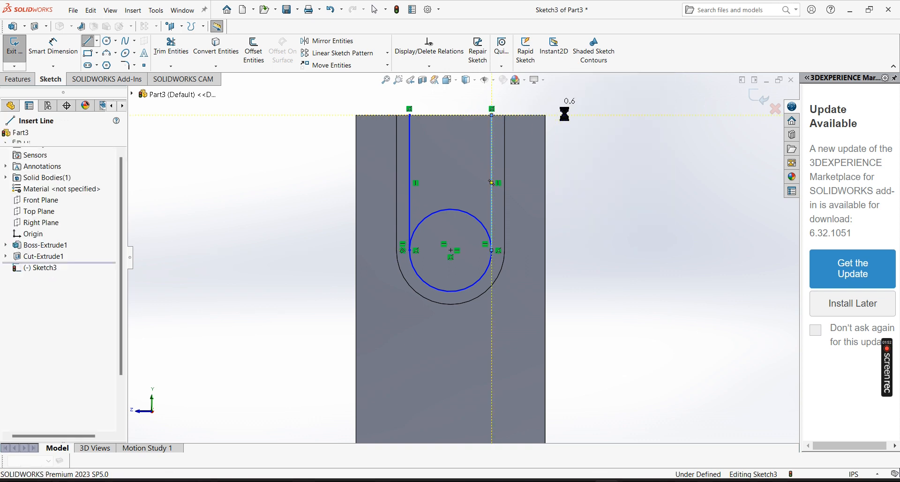
click(171, 48)
drag(456, 202, 456, 220)
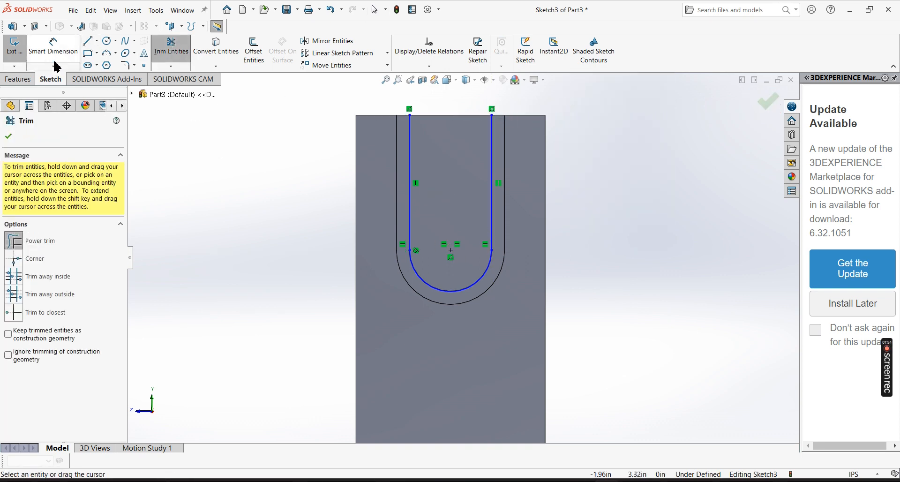
Step: Cut the inner U-shaped profile through the plate as an extruded cut with the Through All end condition
click(10, 80)
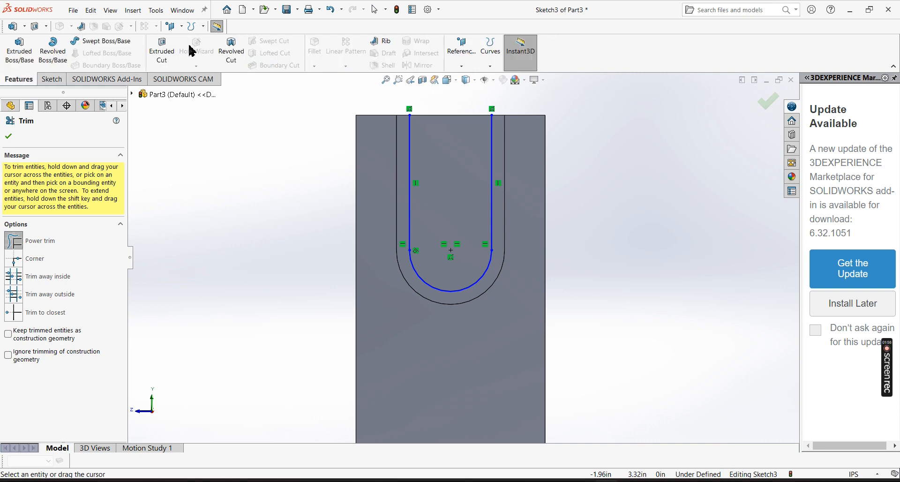
click(162, 51)
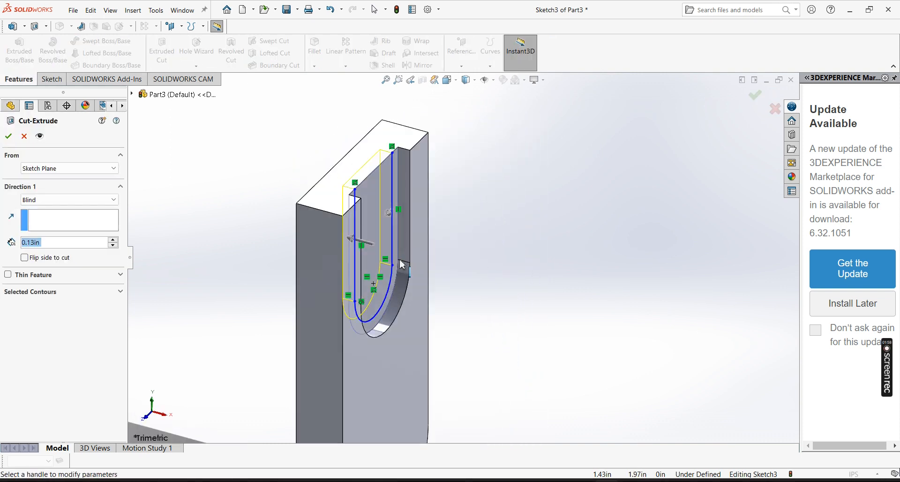
click(33, 205)
click(33, 215)
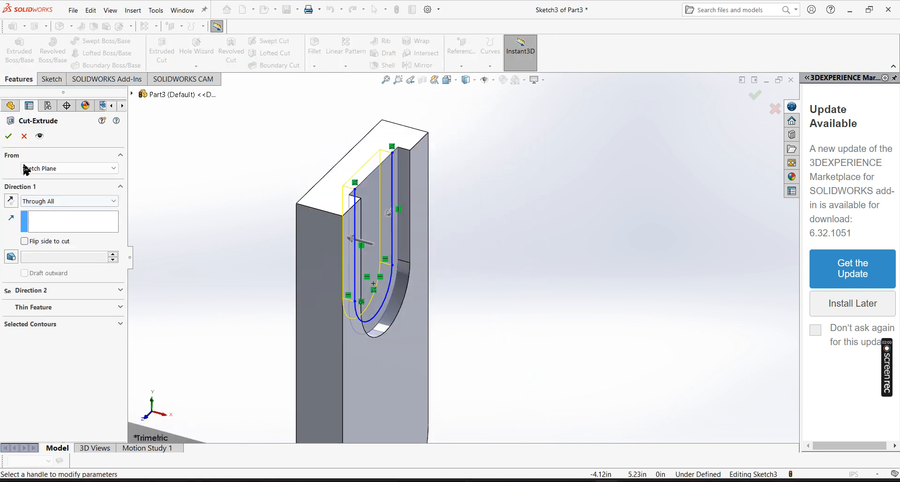
click(9, 136)
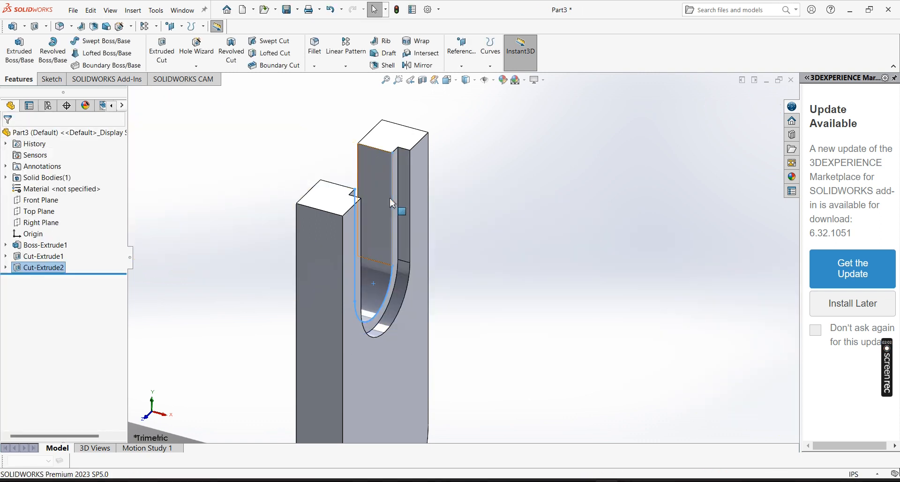
Step: Start a sketch on the plate face that surrounds the U-shaped recess
scroll(471, 168, up, 2)
scroll(487, 194, up, 1)
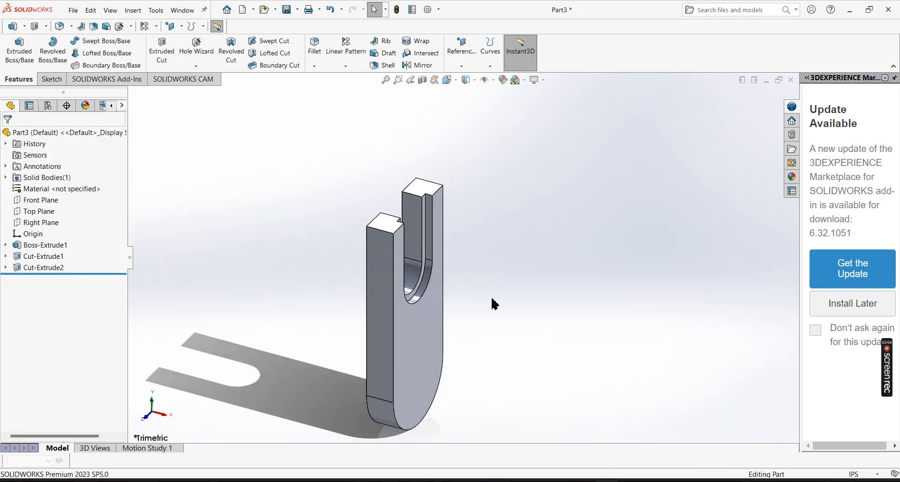
right_click(433, 349)
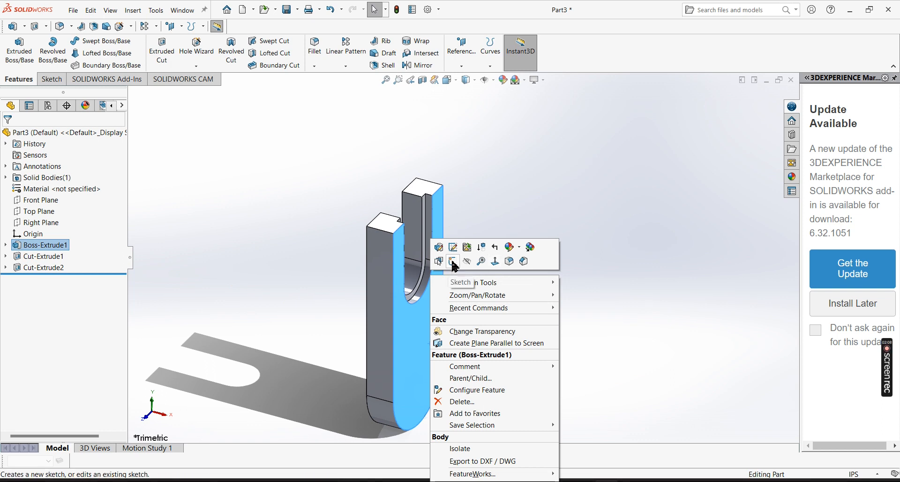
click(452, 263)
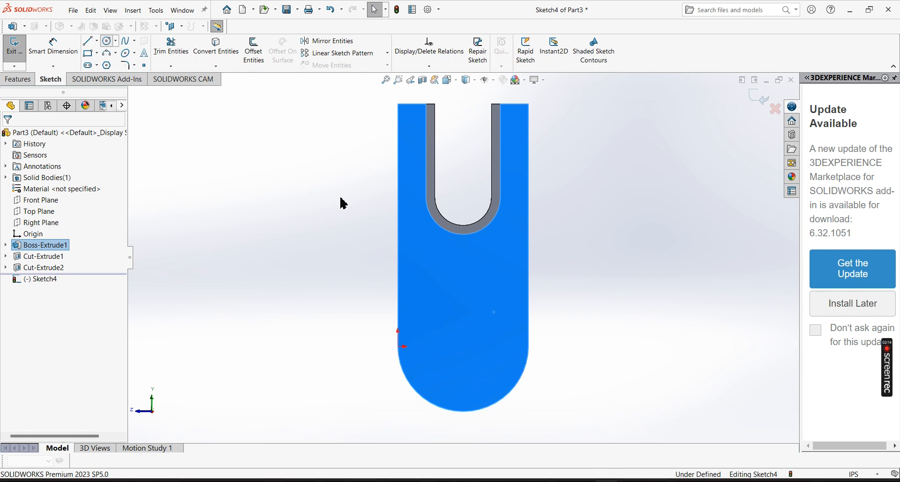
click(464, 347)
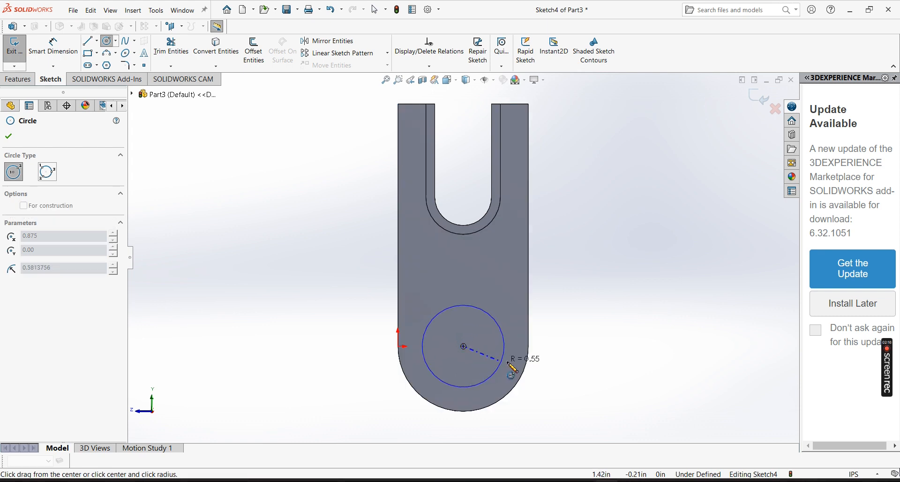
click(529, 348)
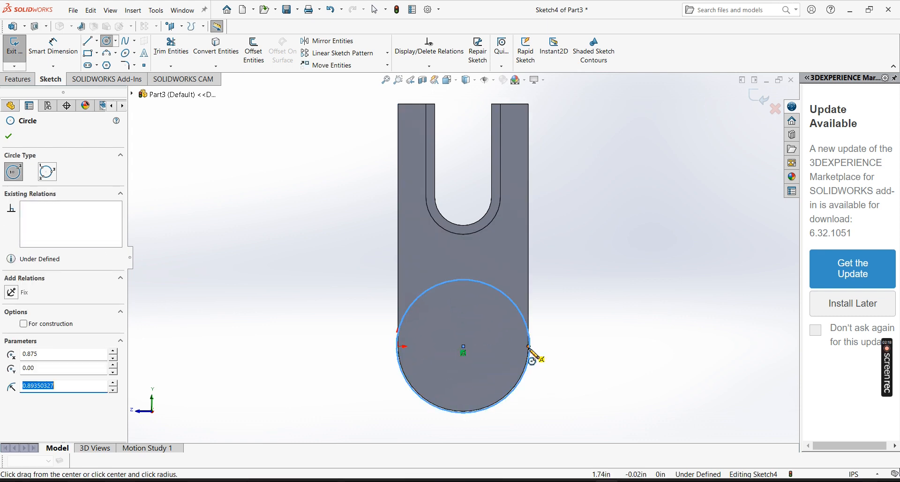
key(ctrl+z)
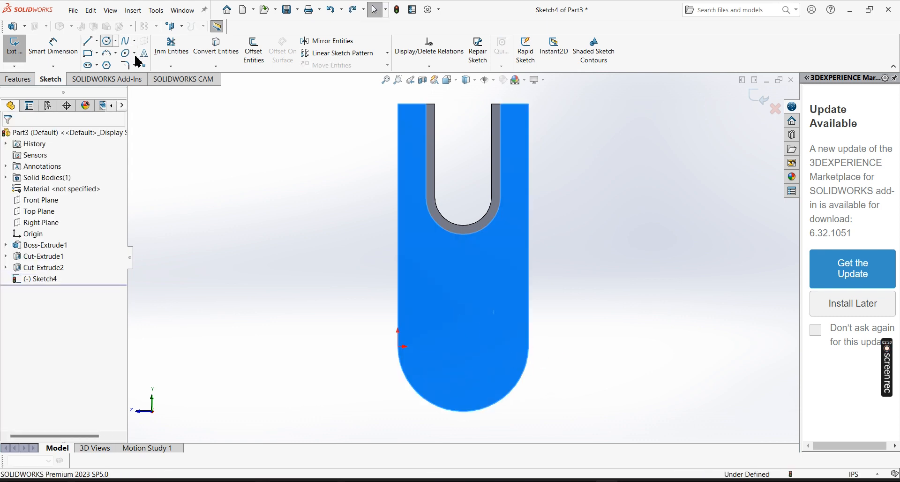
Step: Sketch a circle of 0.875 in radius centred on the plate's rounded end and coincident with the plate's side edge
click(111, 41)
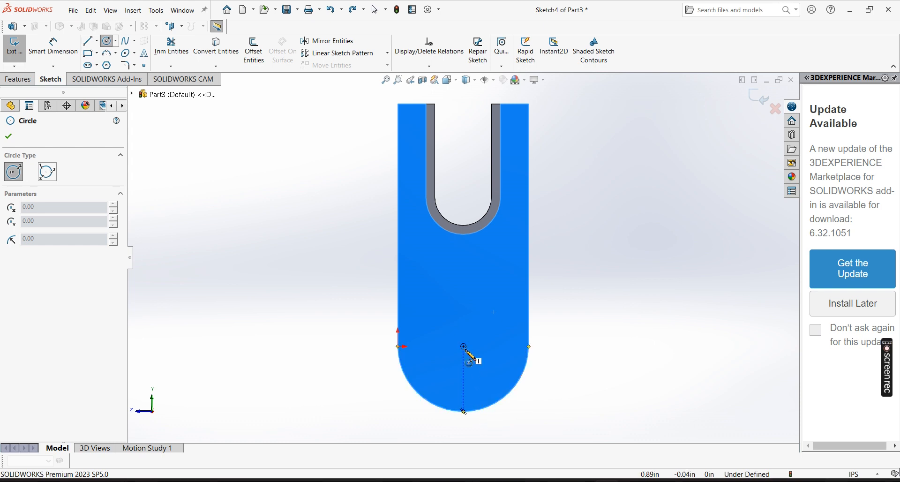
click(464, 346)
click(399, 347)
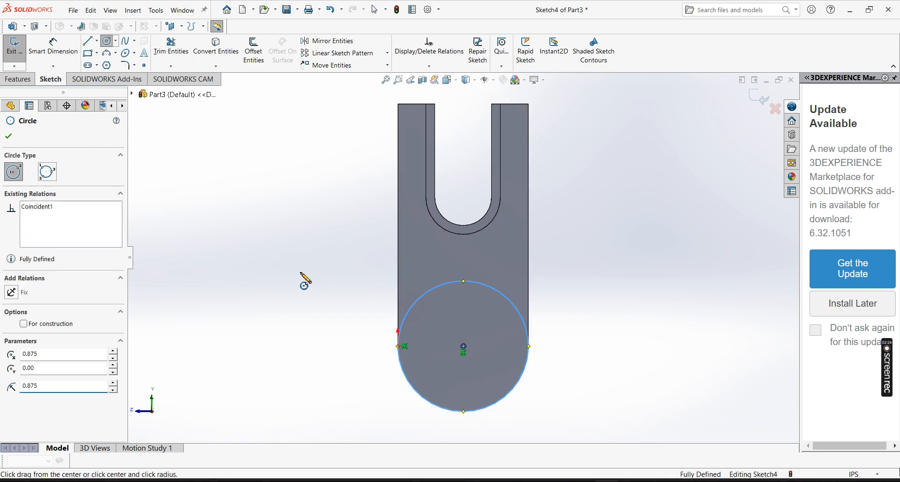
right_click(300, 276)
click(324, 281)
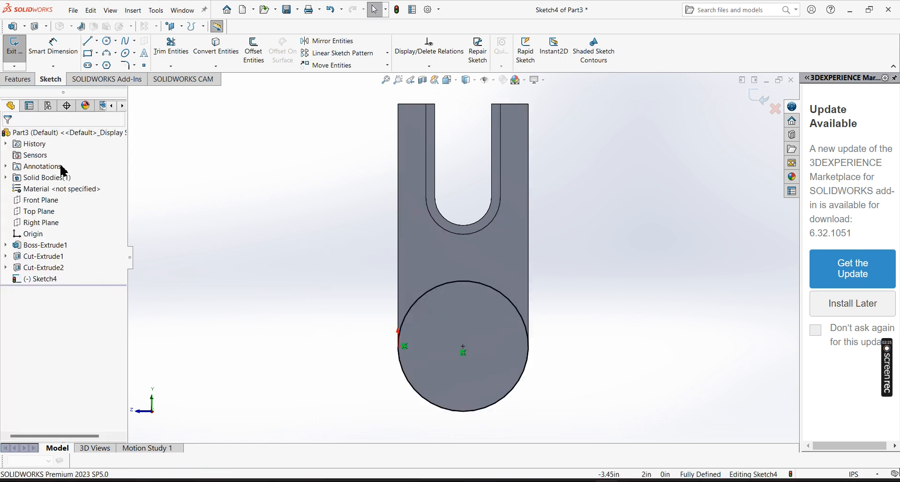
Step: Extrude the circle at the plate's rounded end as a blind boss 1.25 in deep, merged with the plate
click(17, 79)
click(19, 47)
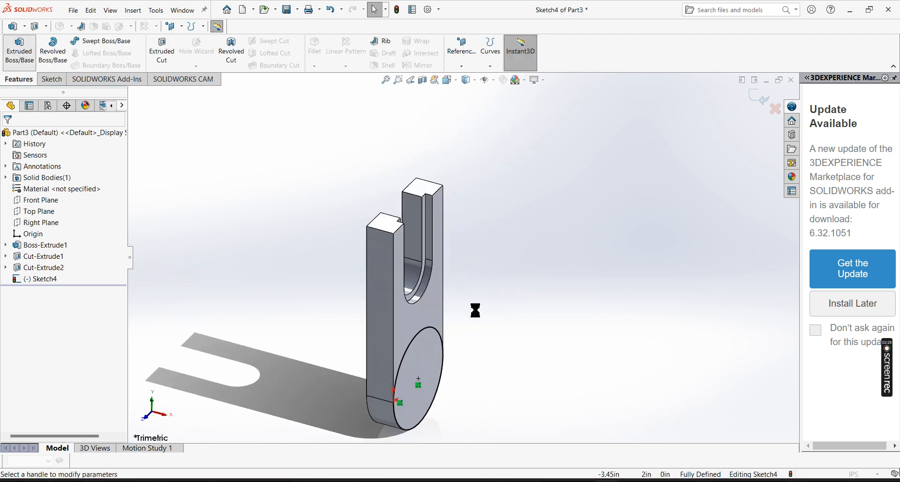
scroll(488, 408, down, 2)
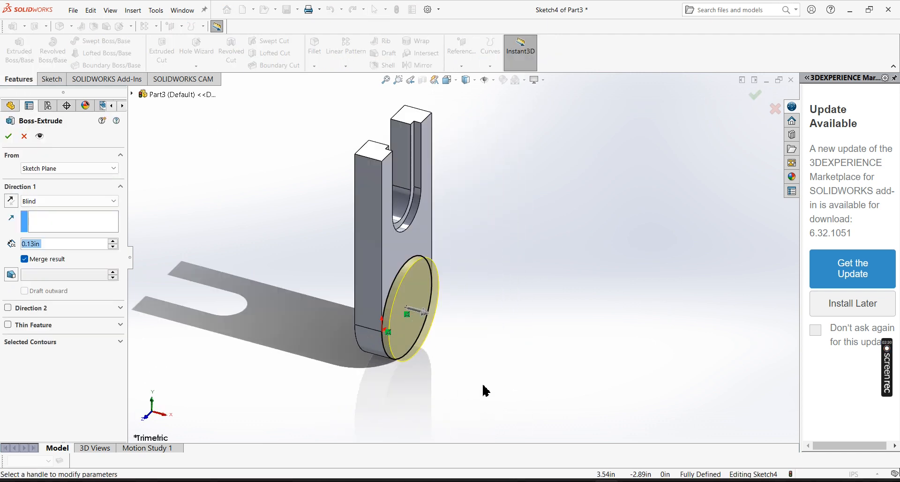
text(1.5)
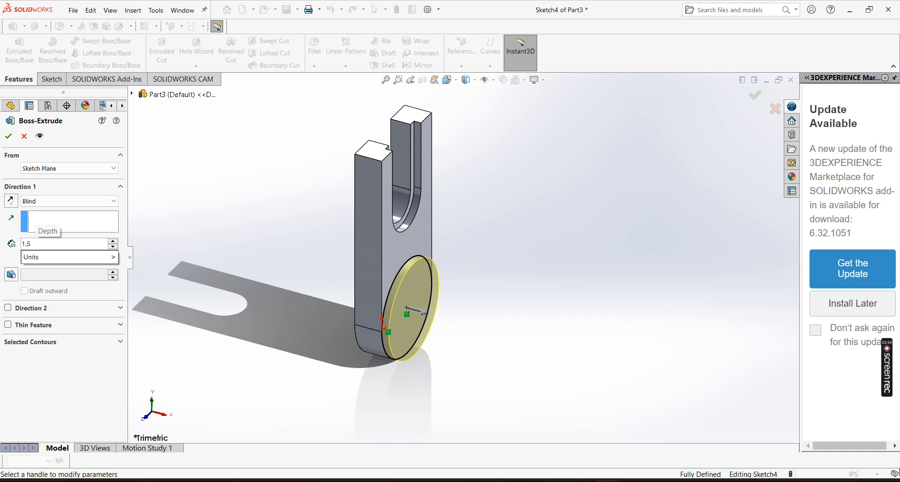
key(BackSpace)
text(25)
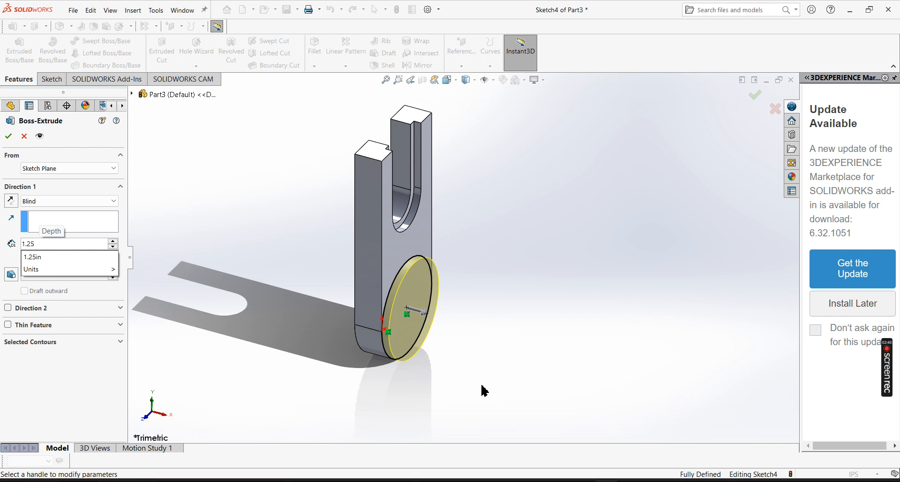
key(Return)
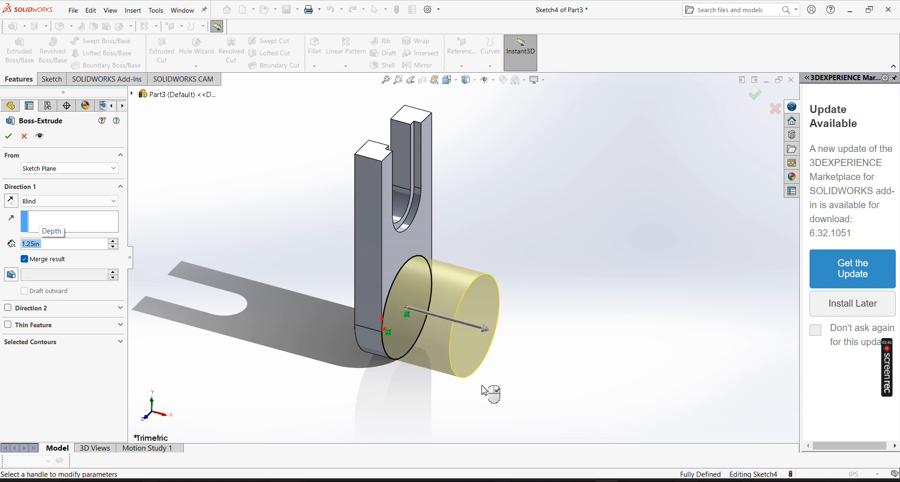
Step: Sketch a circle concentric with the cylindrical boss on its end face and set its radius to 1.06/2 in
right_click(485, 331)
click(503, 262)
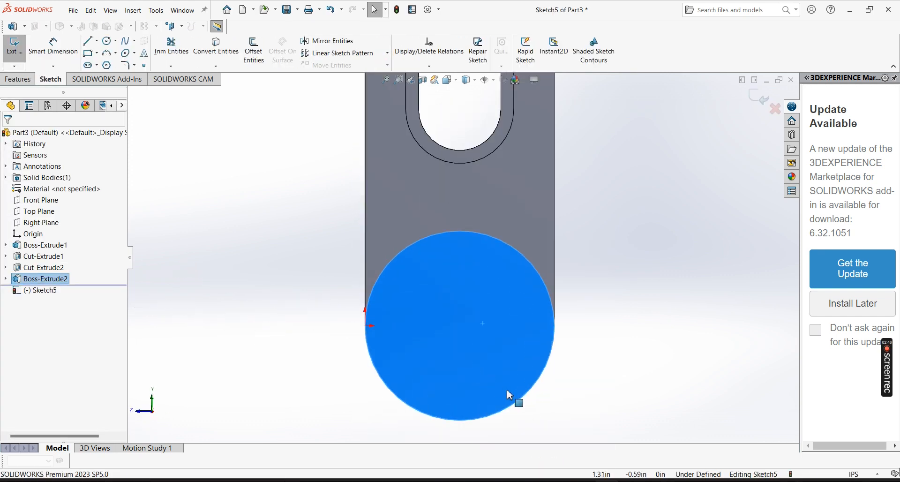
click(108, 42)
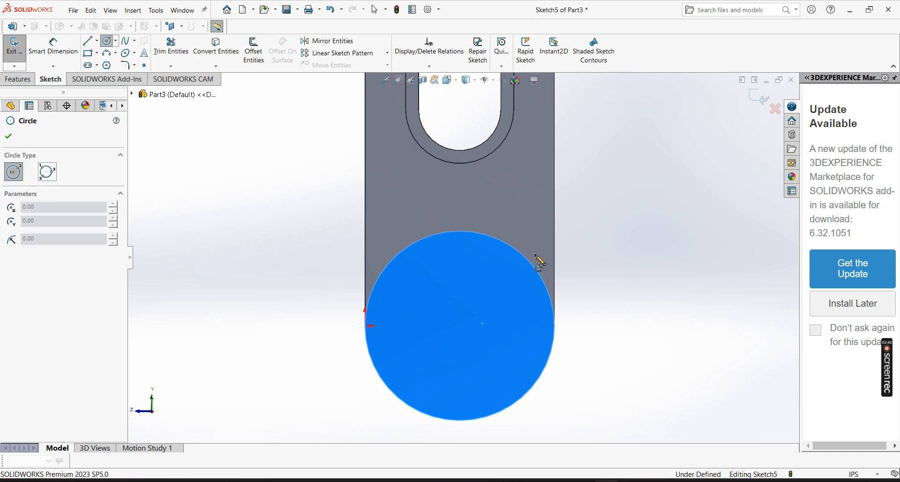
click(460, 325)
click(524, 309)
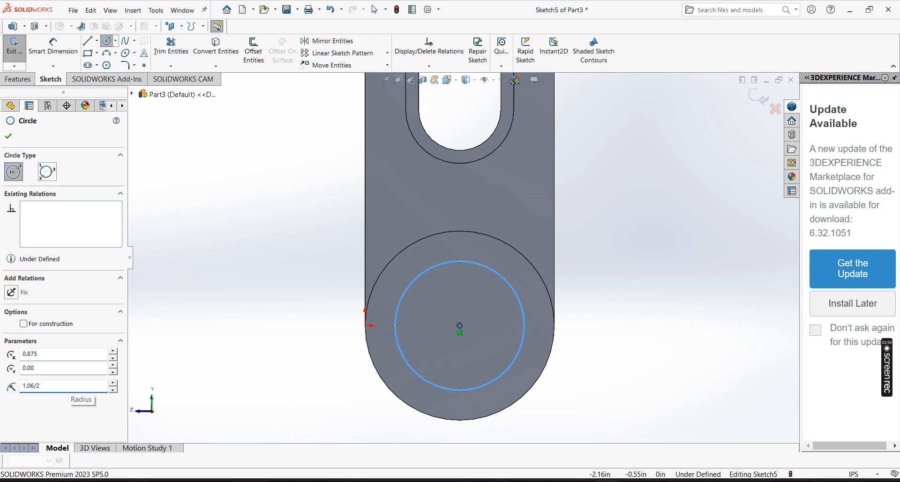
key(Return)
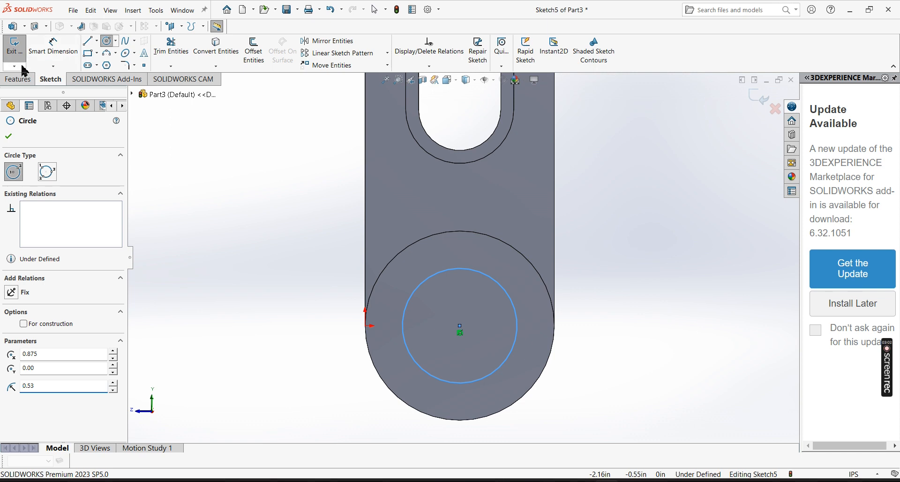
Step: Cut the concentric circle on the boss end face as a blind recess 0.06 in deep
click(18, 79)
click(164, 62)
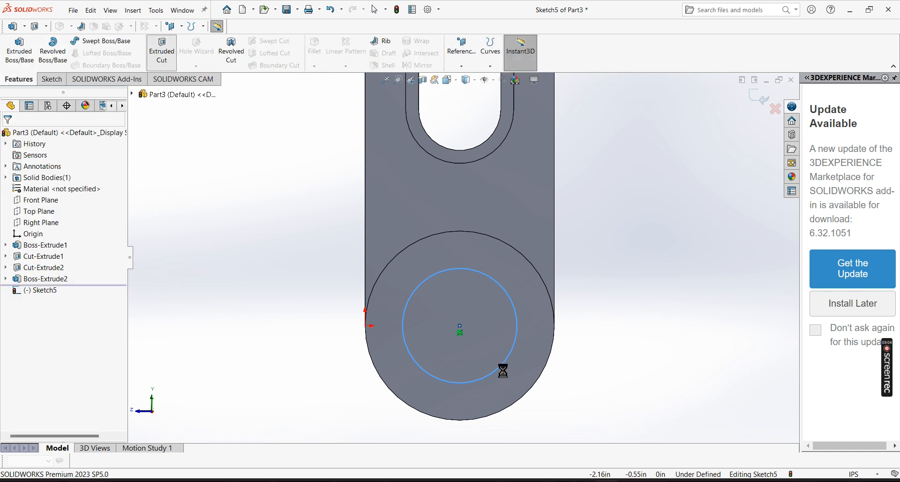
scroll(486, 345, down, 3)
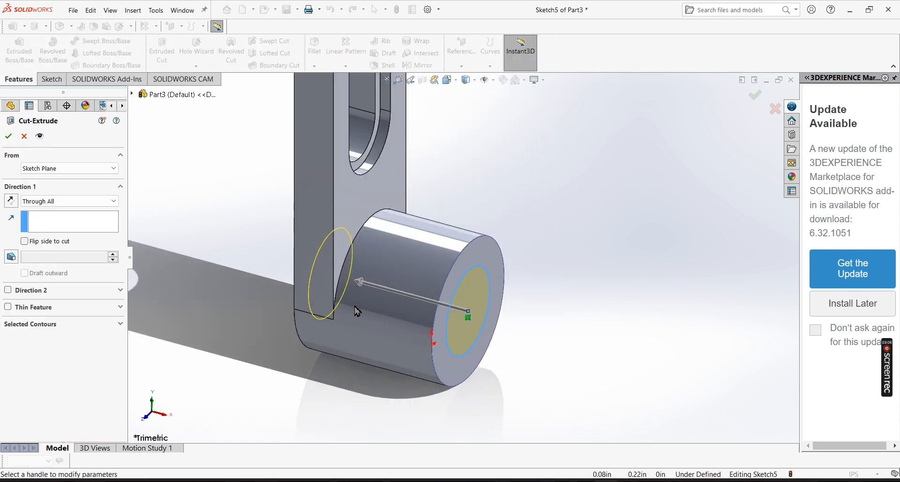
click(55, 201)
click(55, 214)
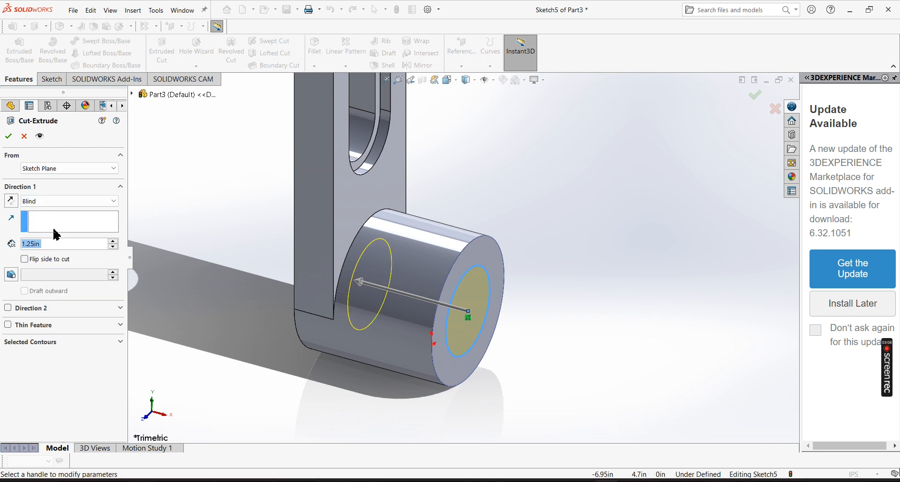
text(0.06)
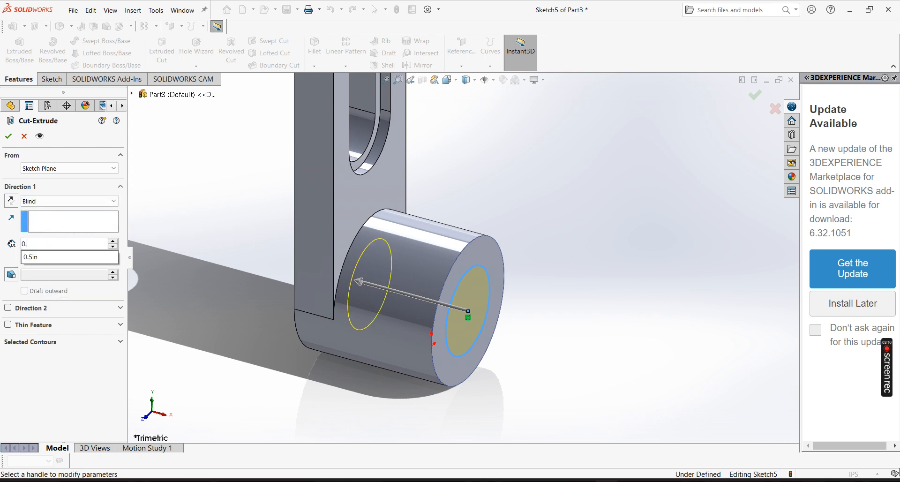
key(Return)
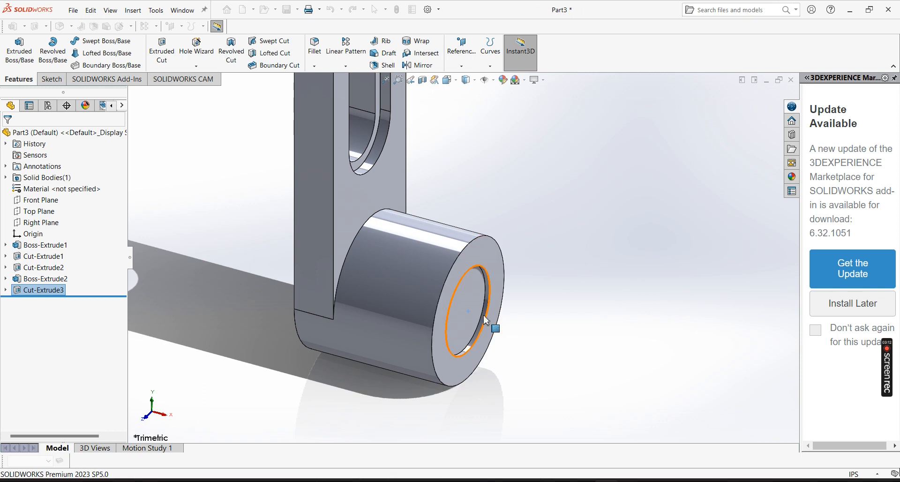
Step: Sketch a circle of 0.25 in radius on the floor of the shallow boss recess, concentric with the boss
scroll(488, 333, down, 2)
right_click(462, 313)
click(483, 261)
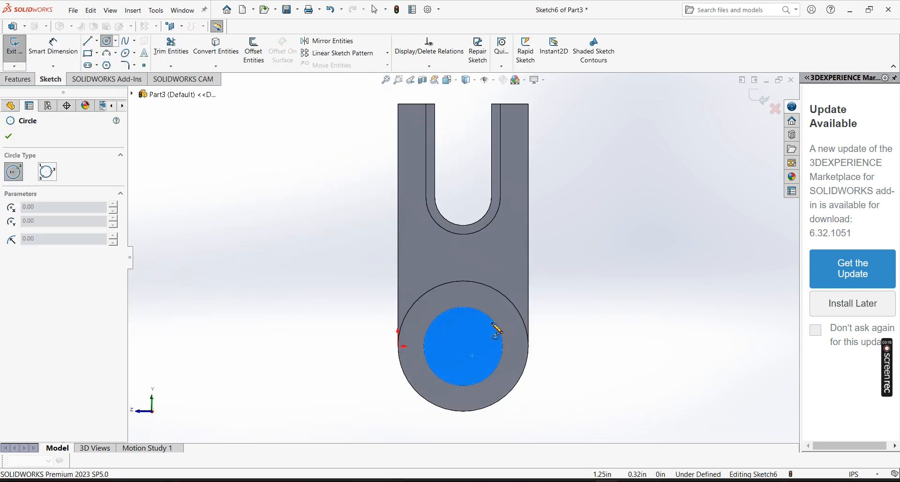
click(464, 346)
click(483, 352)
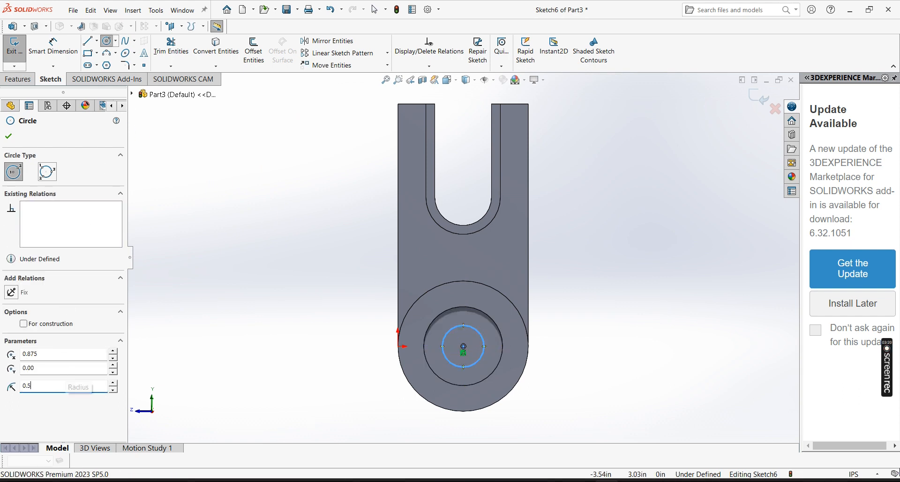
key(Return)
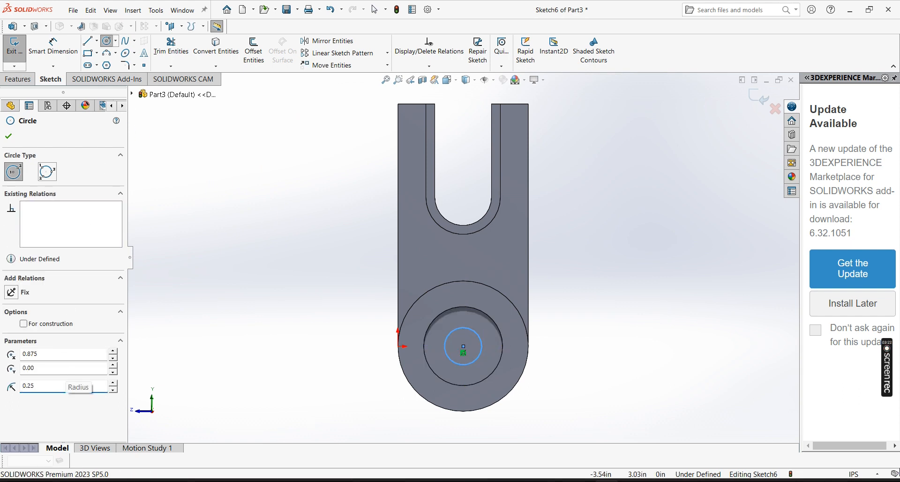
click(8, 136)
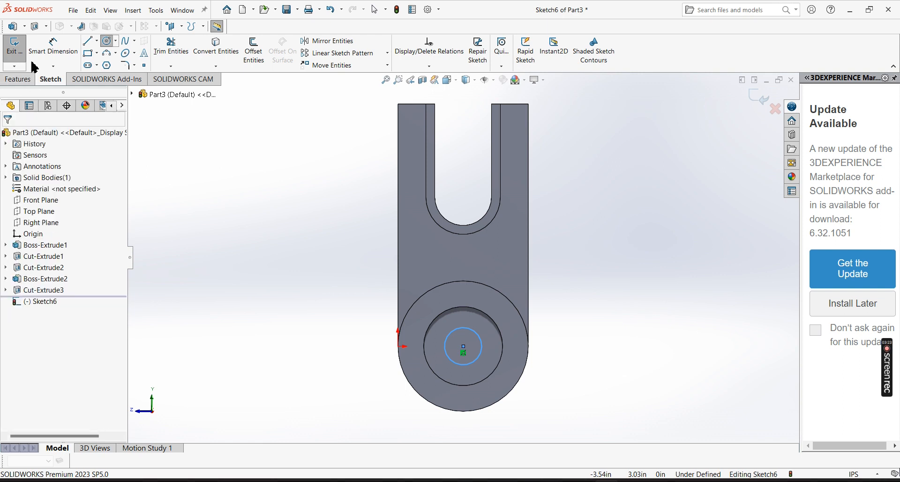
Step: Extrude-cut the 0.25 in radius circle Through All to bore the boss and plate, and show the part in isometric view
click(88, 41)
click(19, 80)
click(163, 54)
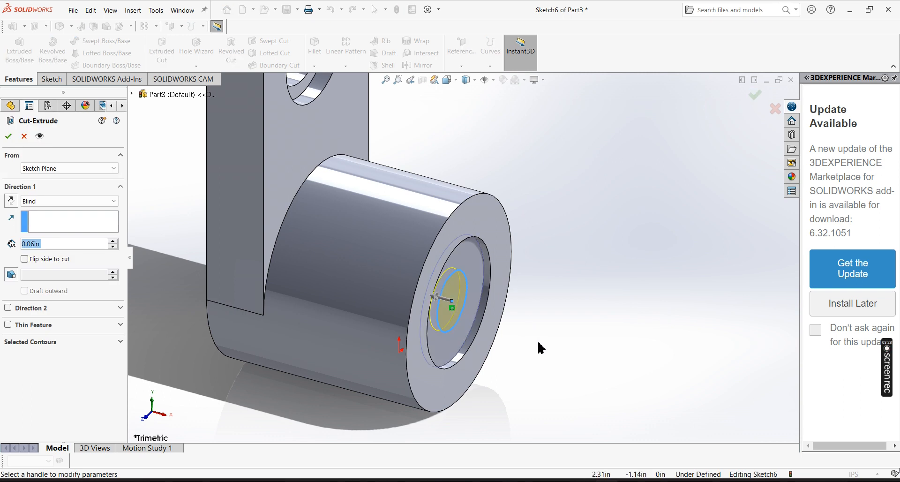
click(33, 201)
click(53, 220)
click(8, 136)
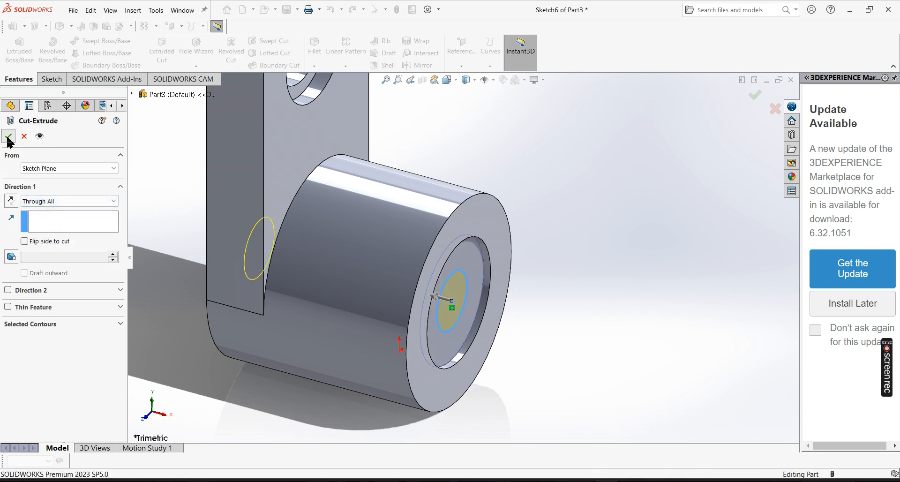
click(599, 232)
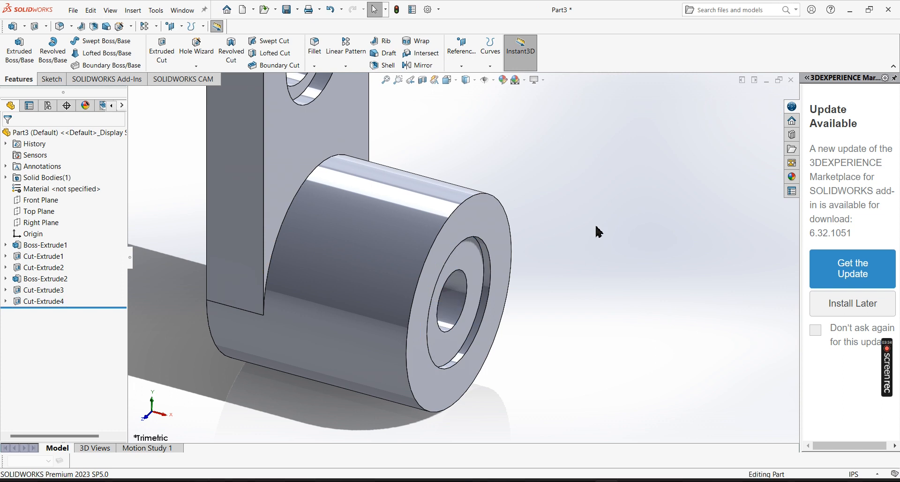
key(ctrl+7)
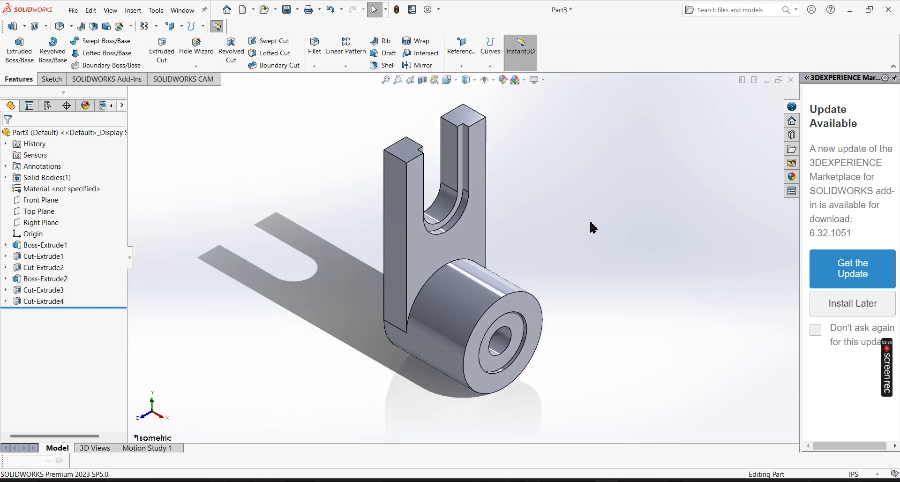